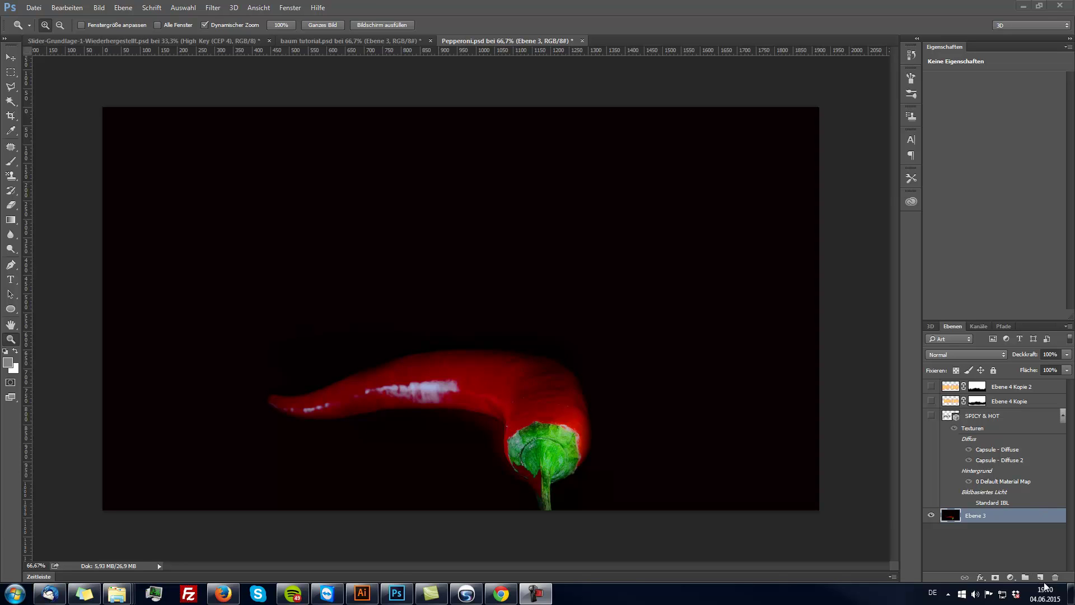
# Add a new empty layer, Ebene 4, and move it above the pepper image to the top of the stack.
pyautogui.click(1039, 577)
pyautogui.moveTo(1024, 522)
pyautogui.mouseDown()
pyautogui.moveTo(1025, 349)
pyautogui.moveTo(1023, 385)
pyautogui.mouseUp()
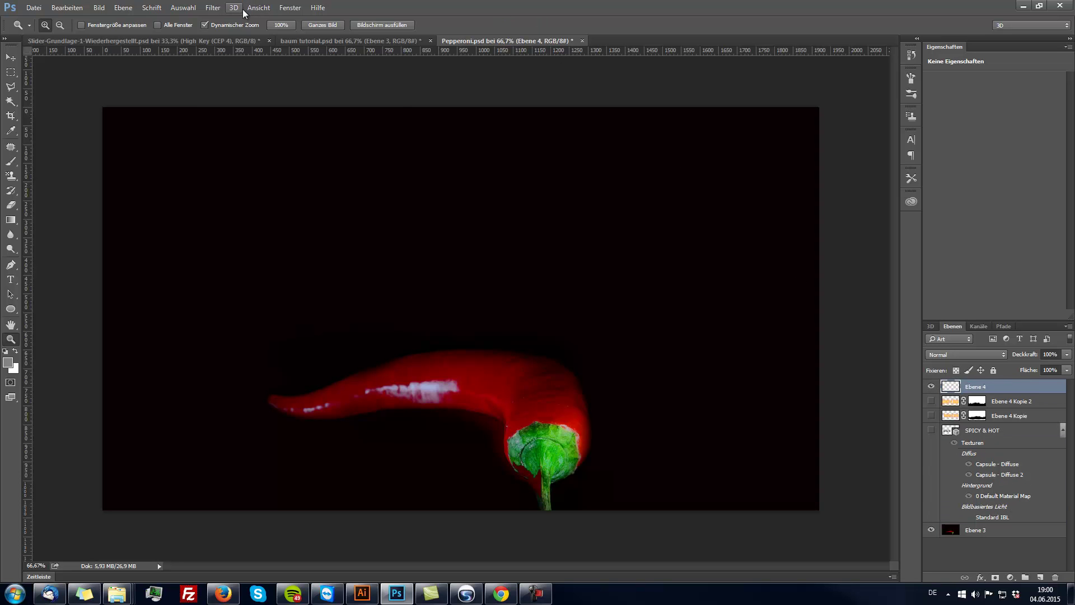
pyautogui.click(213, 7)
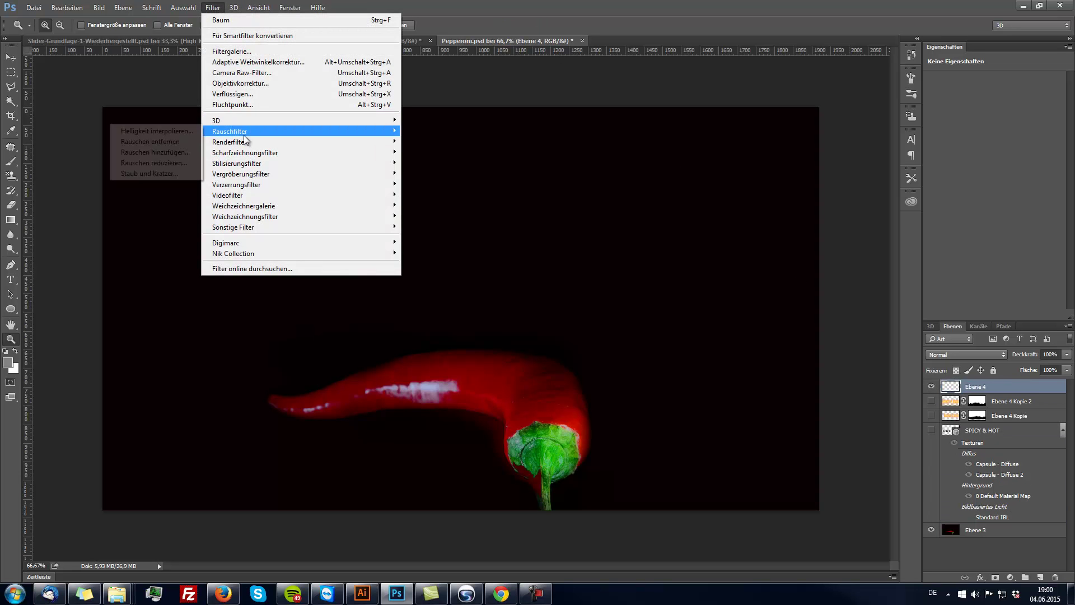
pyautogui.moveTo(230, 142)
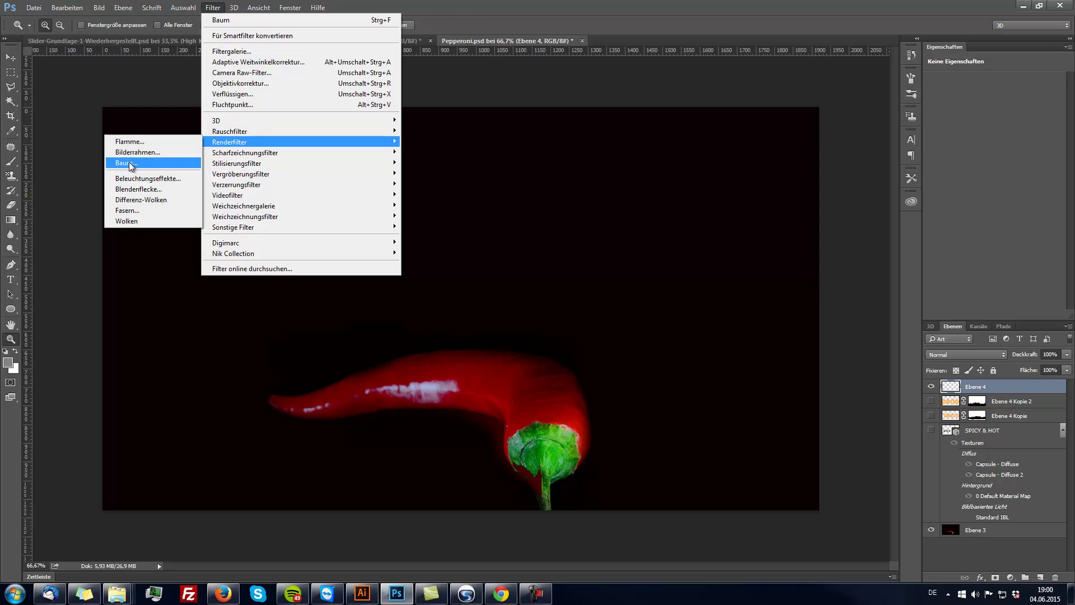
pyautogui.click(130, 142)
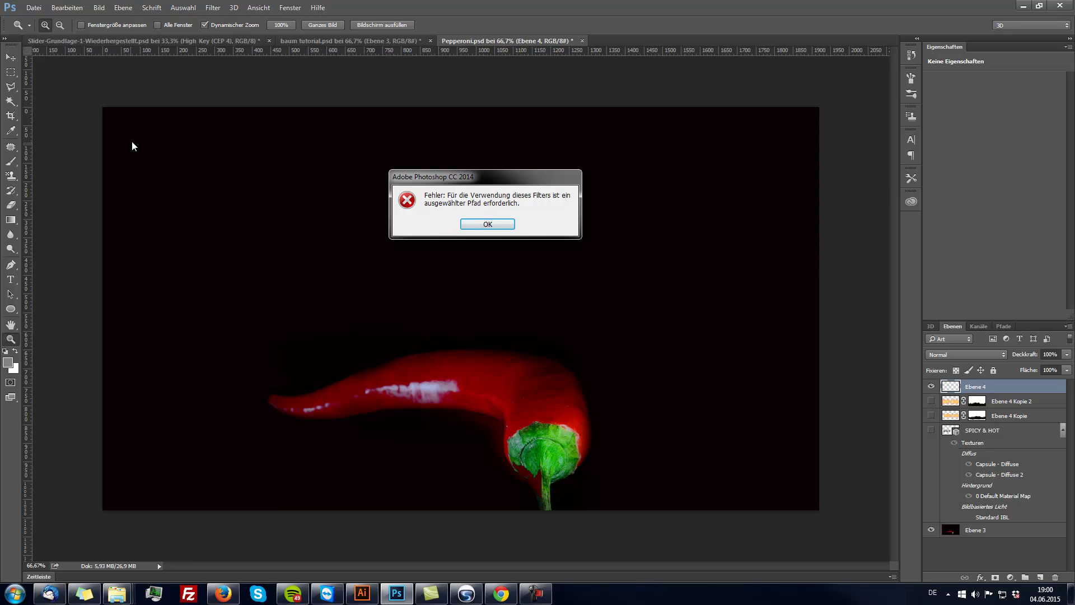
pyautogui.click(492, 223)
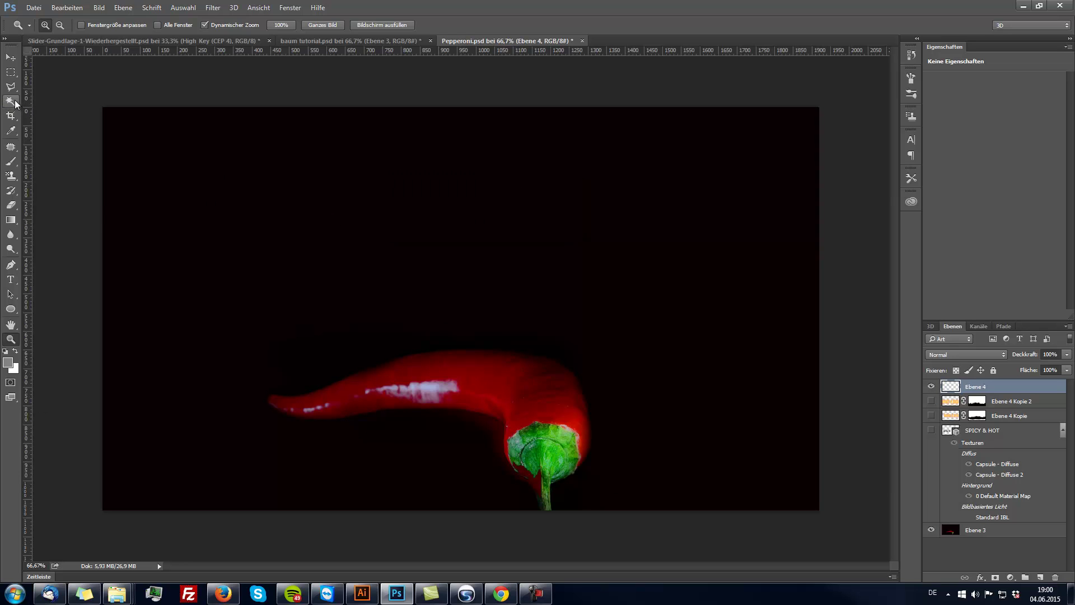
# Draw a curved pen path with four anchors sweeping across the chili pepper.
pyautogui.click(11, 264)
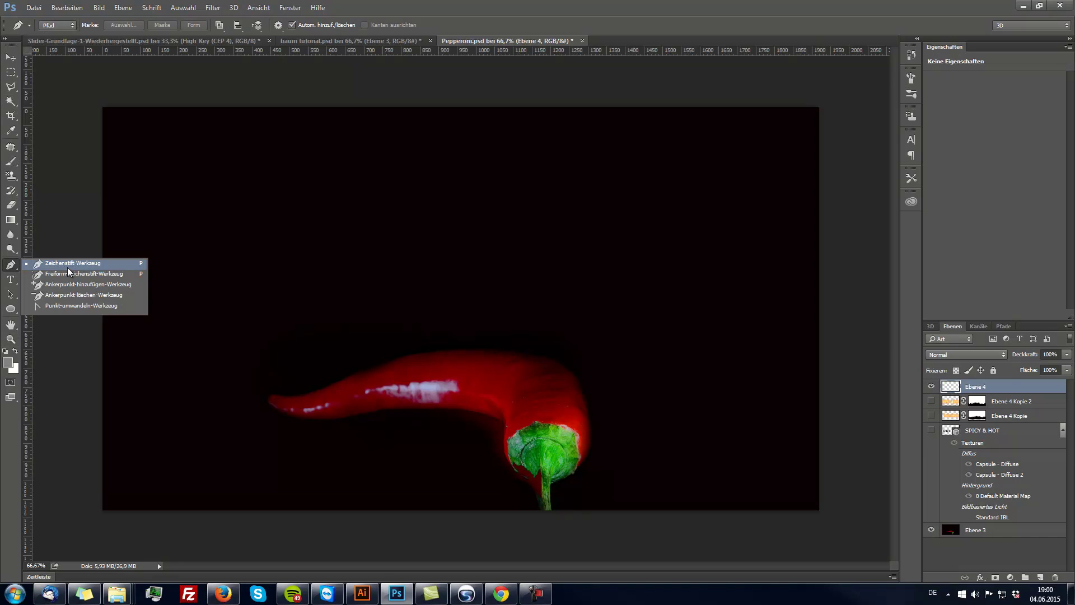
pyautogui.click(67, 267)
pyautogui.click(133, 335)
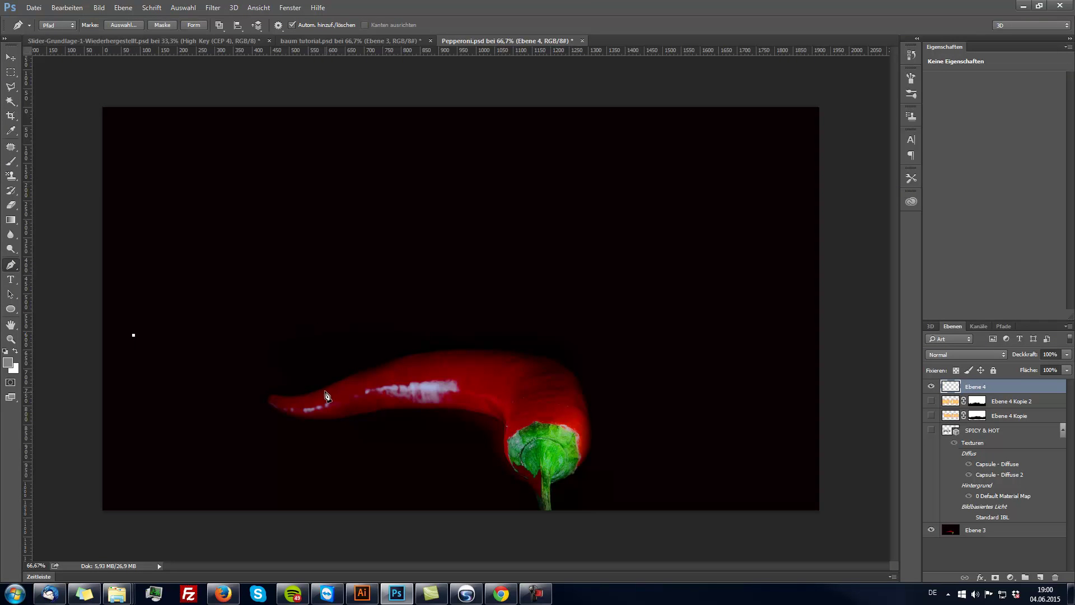
pyautogui.moveTo(306, 390); pyautogui.dragTo(406, 358)
pyautogui.moveTo(543, 342); pyautogui.dragTo(641, 398)
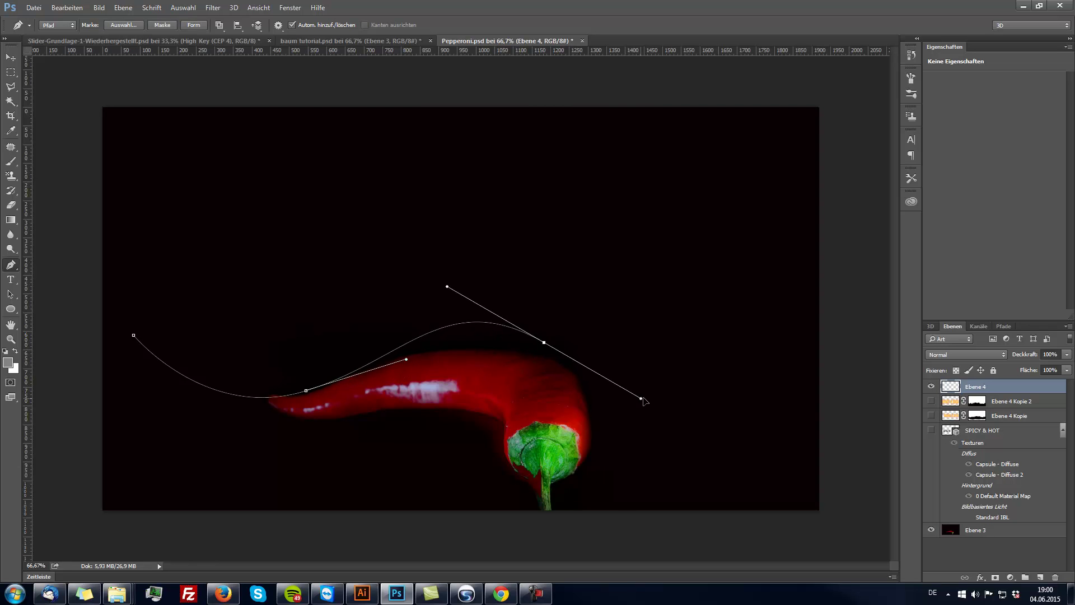
pyautogui.moveTo(814, 400); pyautogui.dragTo(834, 397)
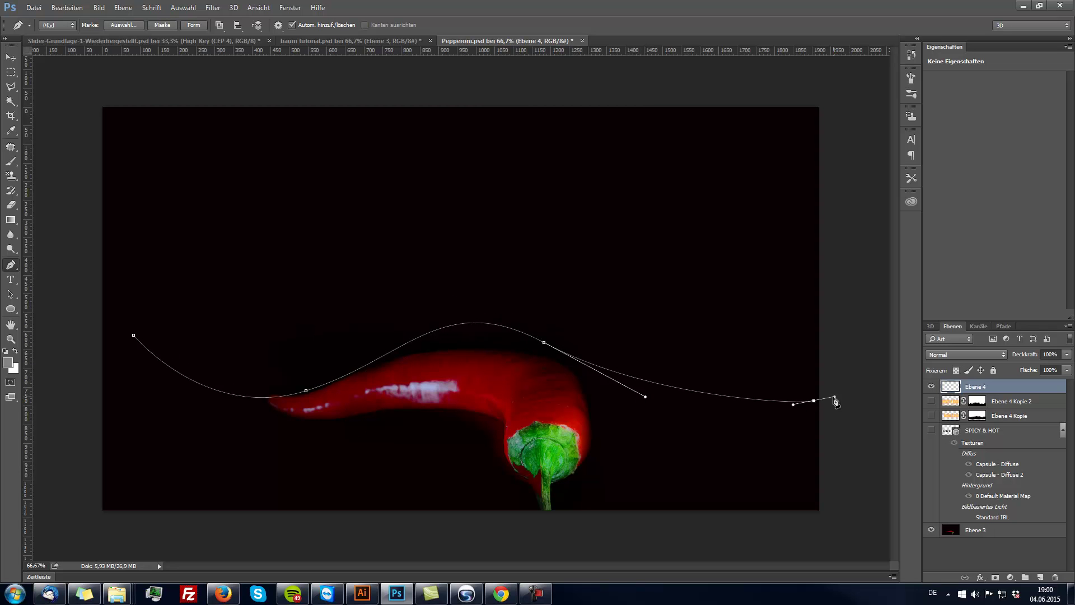
# Finish the path and launch the Flamme render filter on it.
pyautogui.click(10, 58)
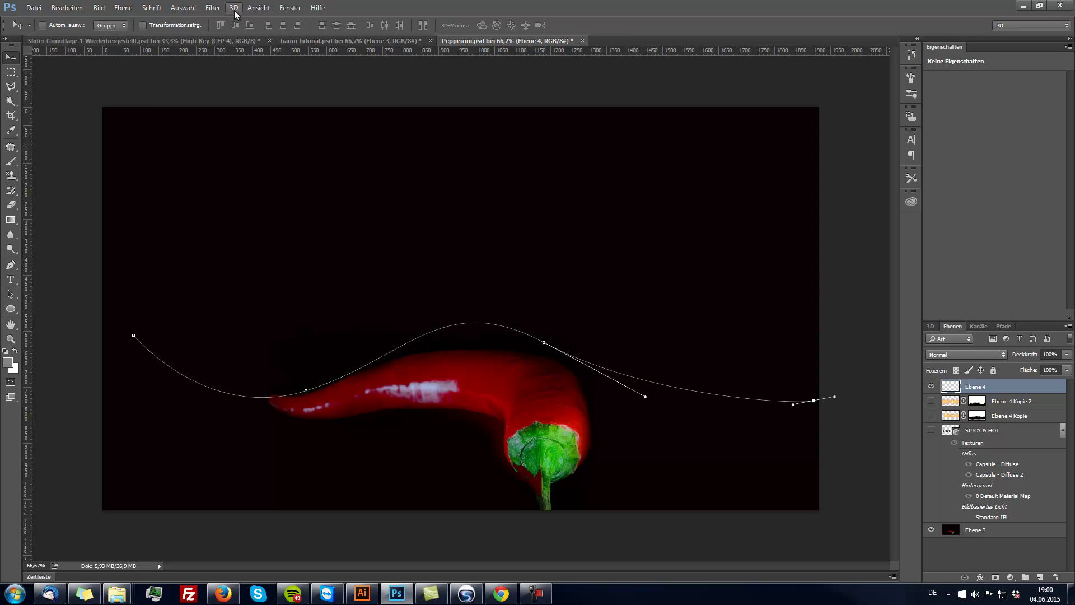
pyautogui.click(217, 9)
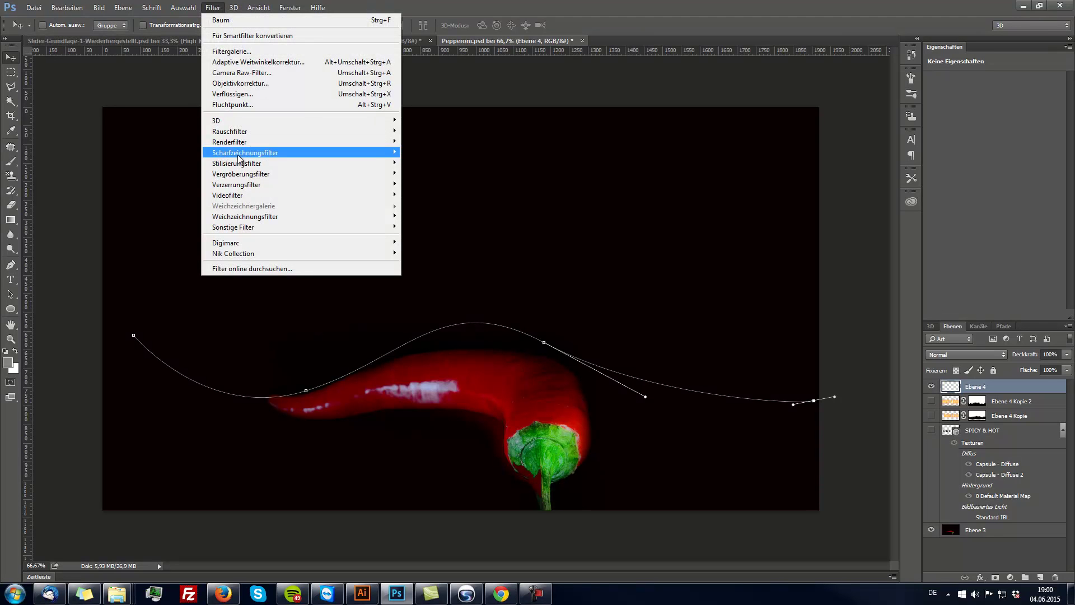
pyautogui.moveTo(229, 142)
pyautogui.click(157, 142)
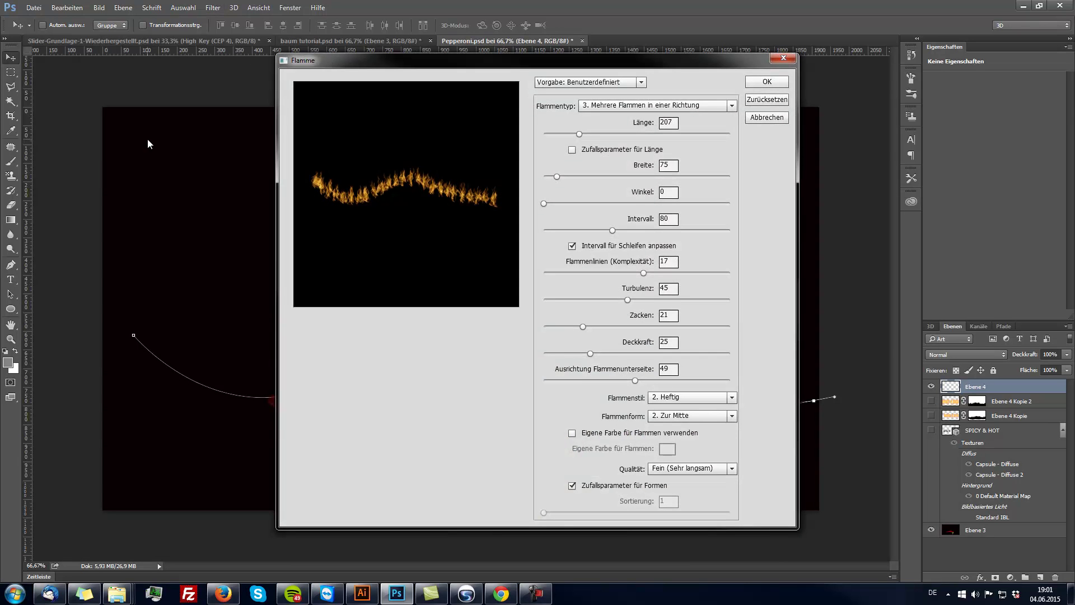
# Preview flame types 1. Eine Flamme entlang Pfad and 2. Mehrere Flammen entlang Pfad.
pyautogui.click(683, 105)
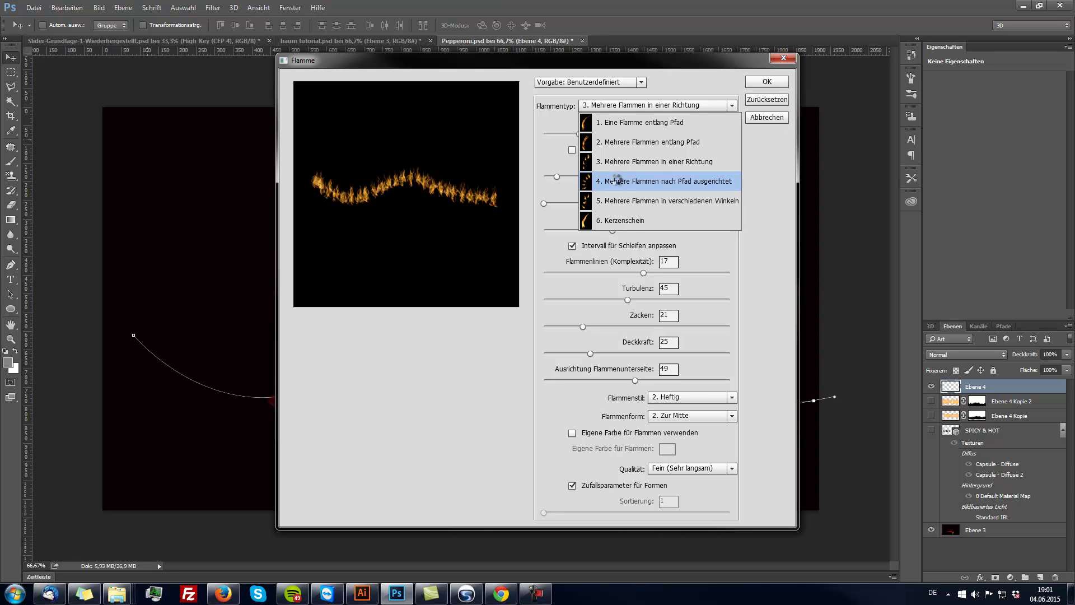
pyautogui.click(616, 179)
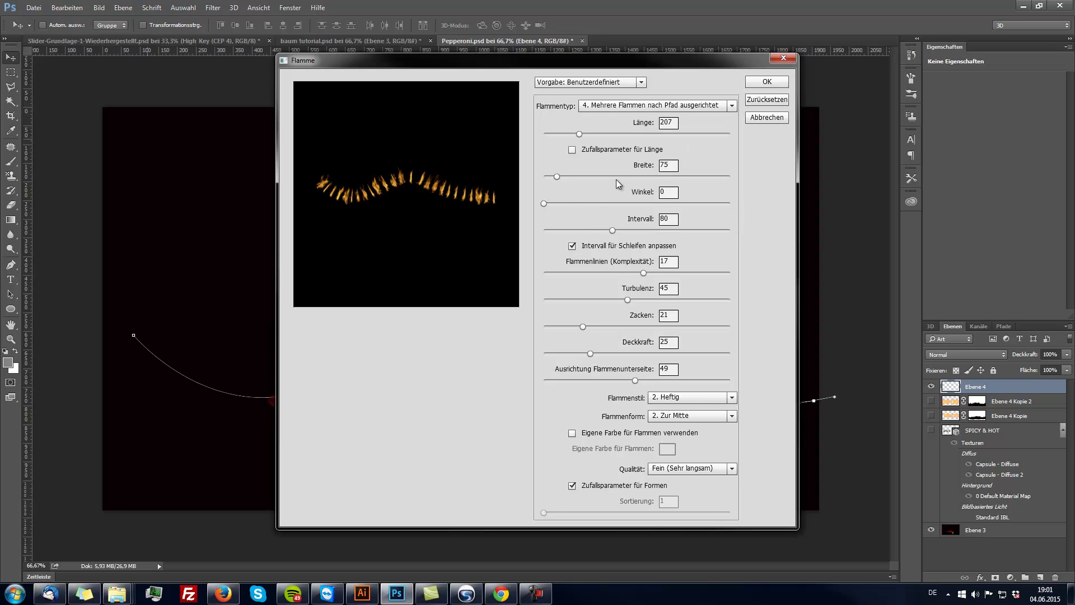
pyautogui.click(605, 107)
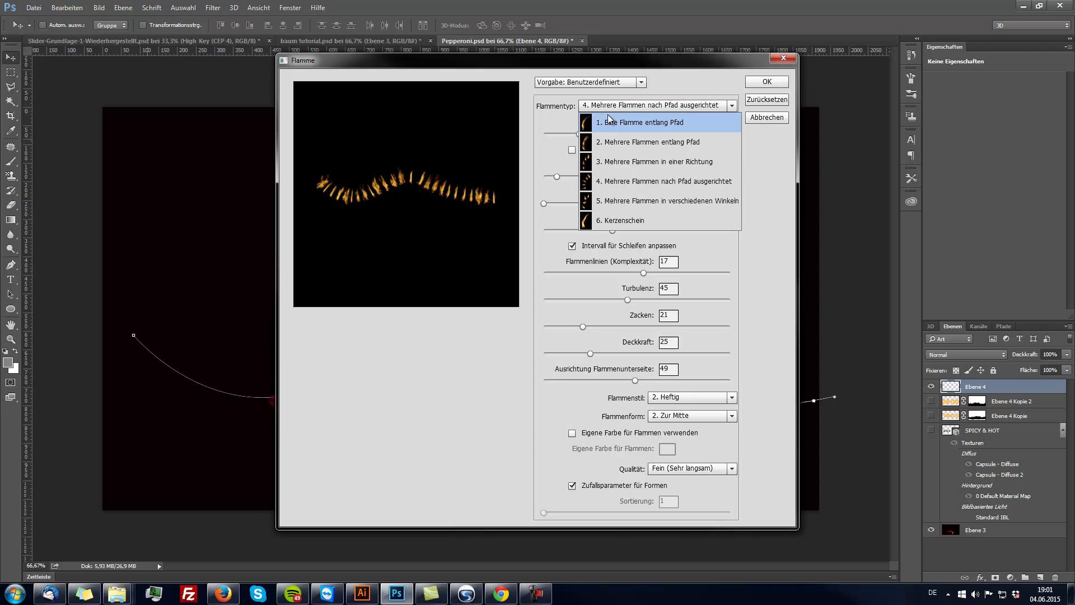
pyautogui.click(603, 121)
pyautogui.click(621, 105)
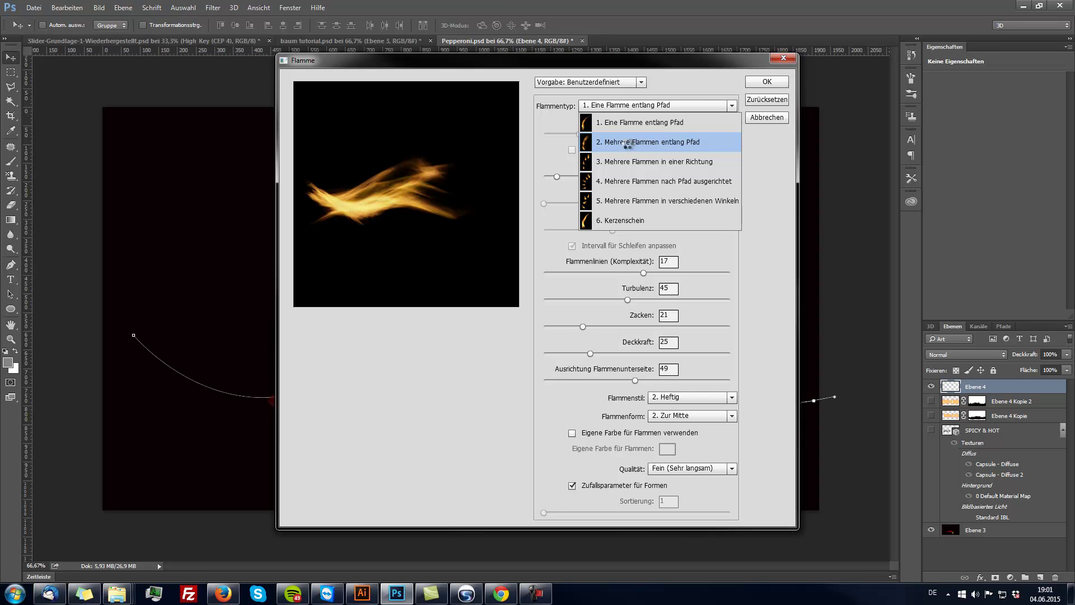
pyautogui.click(628, 142)
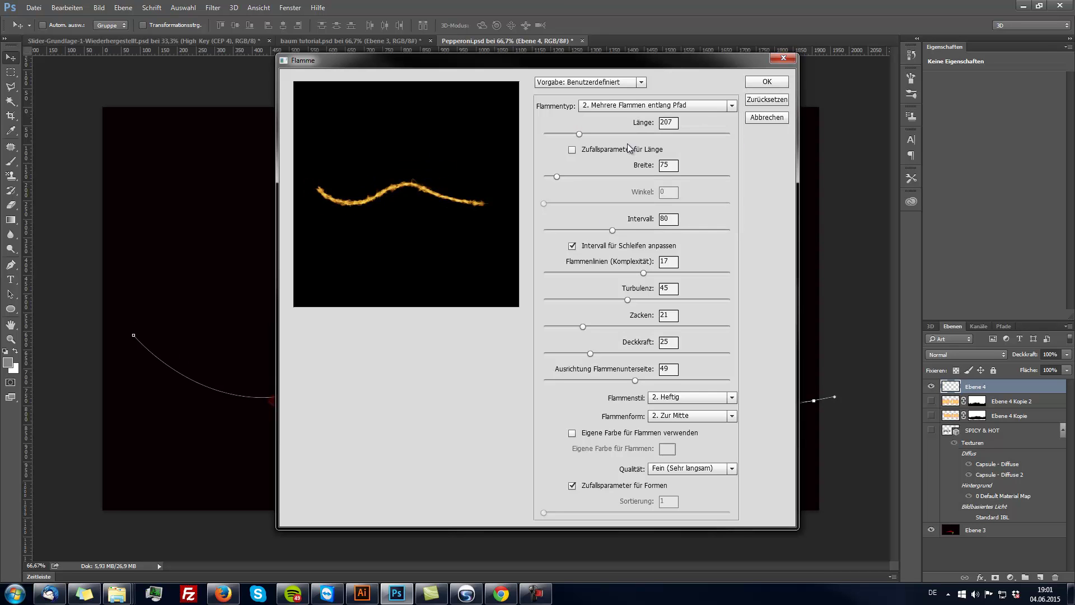
# Try flame types 3 and 4, then settle on 5. Mehrere Flammen in verschiedenen Winkeln.
pyautogui.click(633, 106)
pyautogui.click(649, 170)
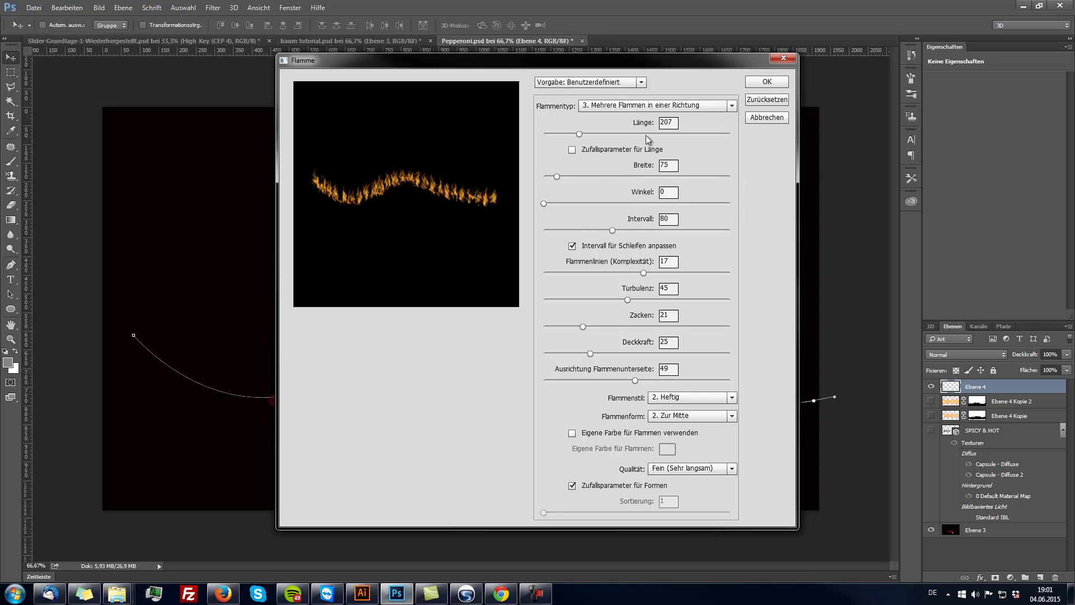
pyautogui.click(610, 105)
pyautogui.click(610, 185)
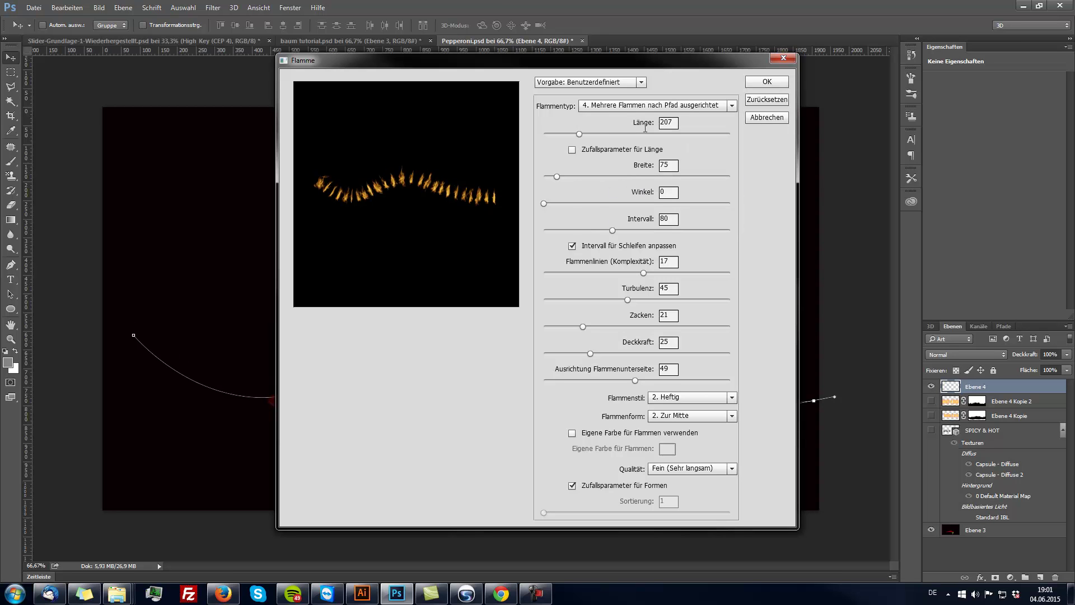
pyautogui.click(654, 106)
pyautogui.click(635, 200)
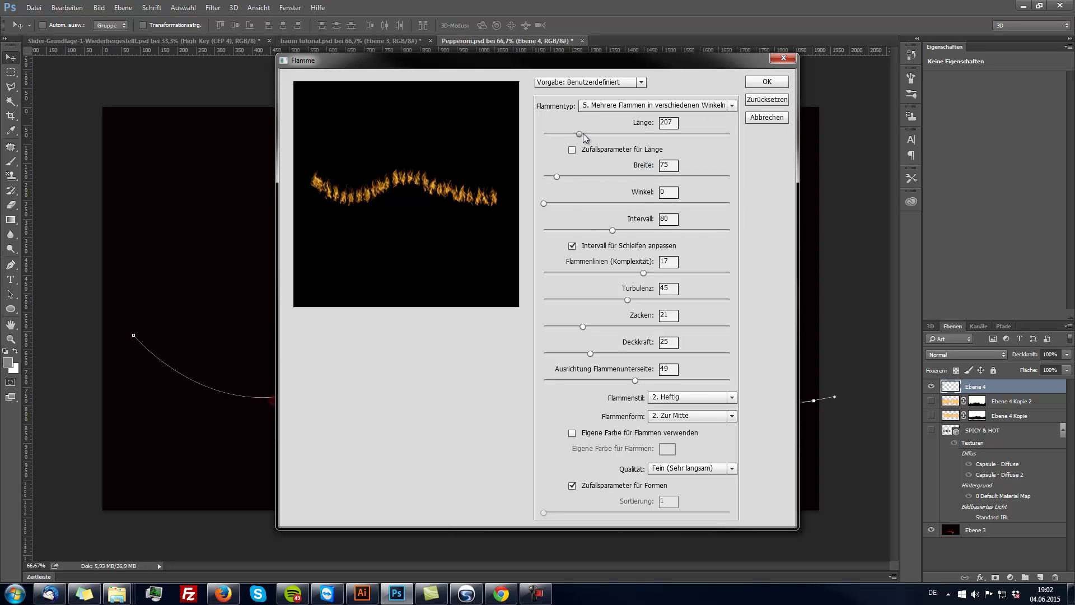
# Lengthen the flames to 595 and view the Vorgabe preset list.
pyautogui.moveTo(647, 137); pyautogui.dragTo(654, 135)
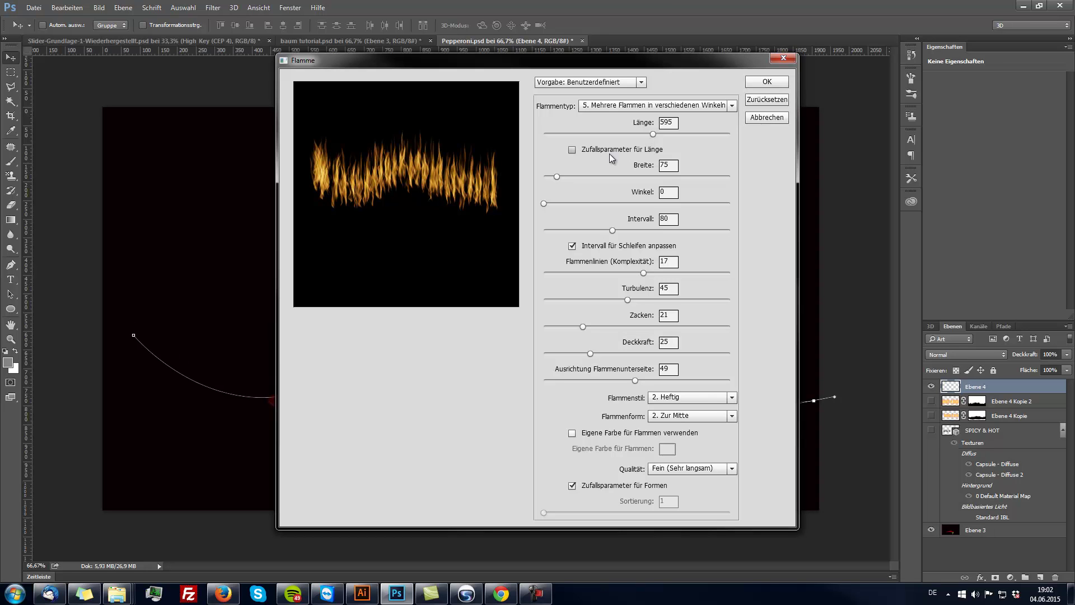
pyautogui.click(606, 83)
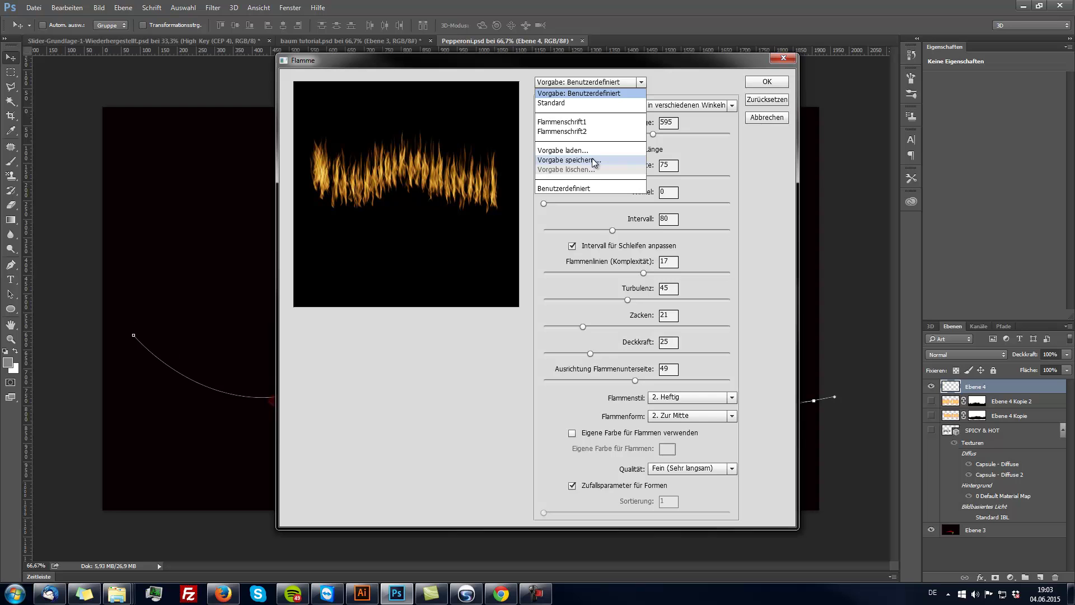
# Narrow the flame width to 334, set flame lines to 12 and raise Zacken to 30.
pyautogui.click(726, 179)
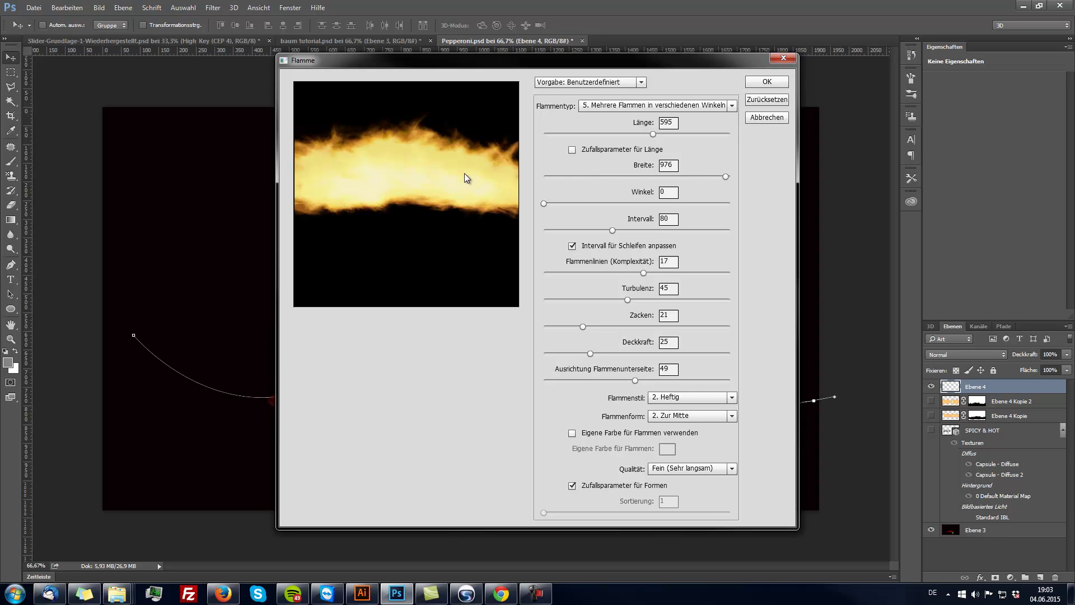
pyautogui.moveTo(726, 176); pyautogui.dragTo(662, 176)
pyautogui.click(663, 177)
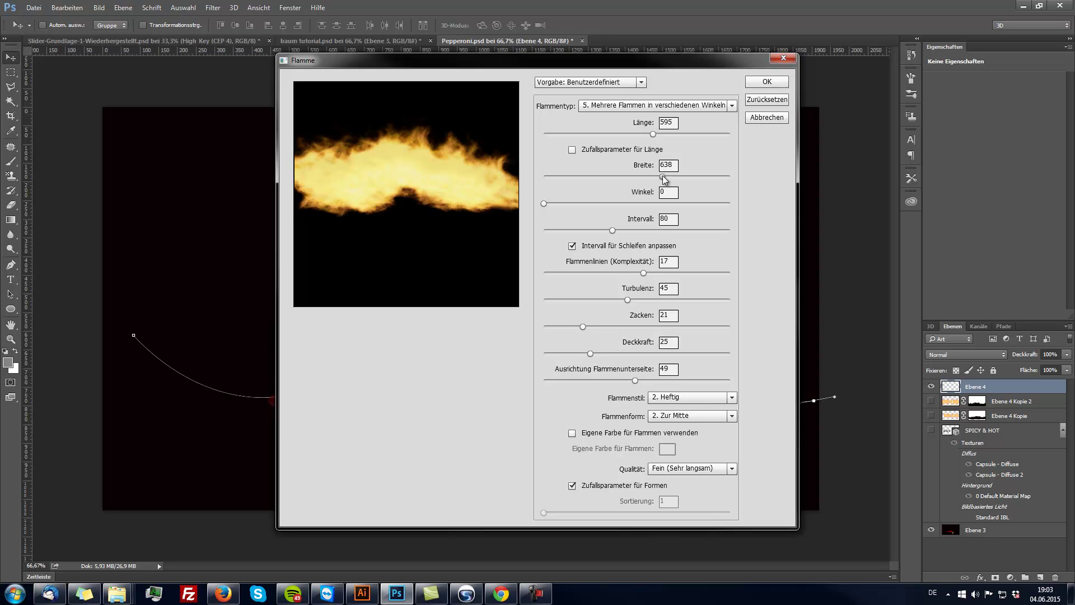
pyautogui.click(606, 177)
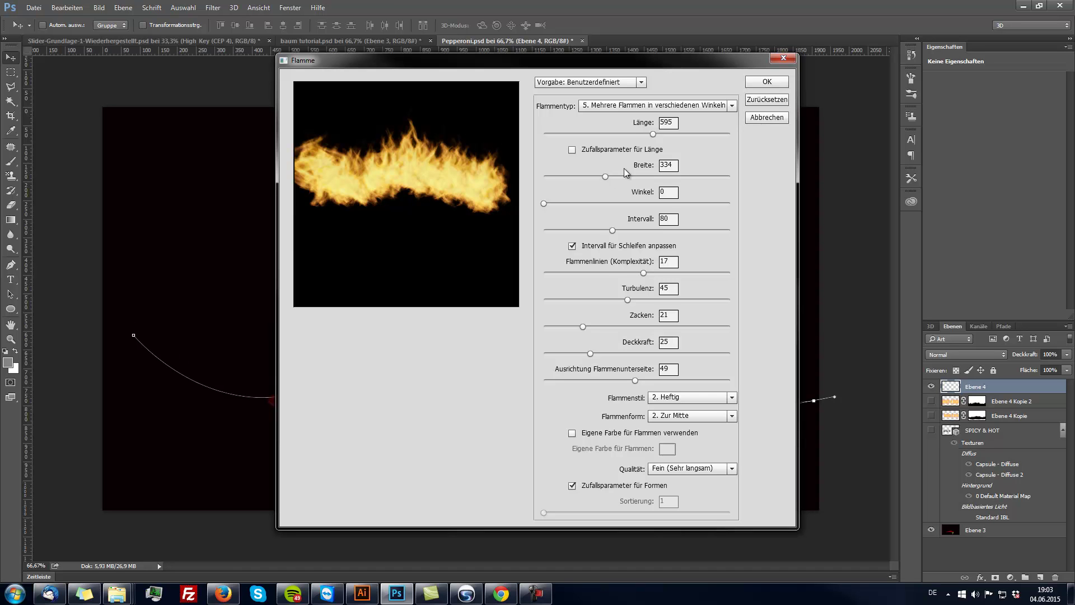
pyautogui.click(610, 273)
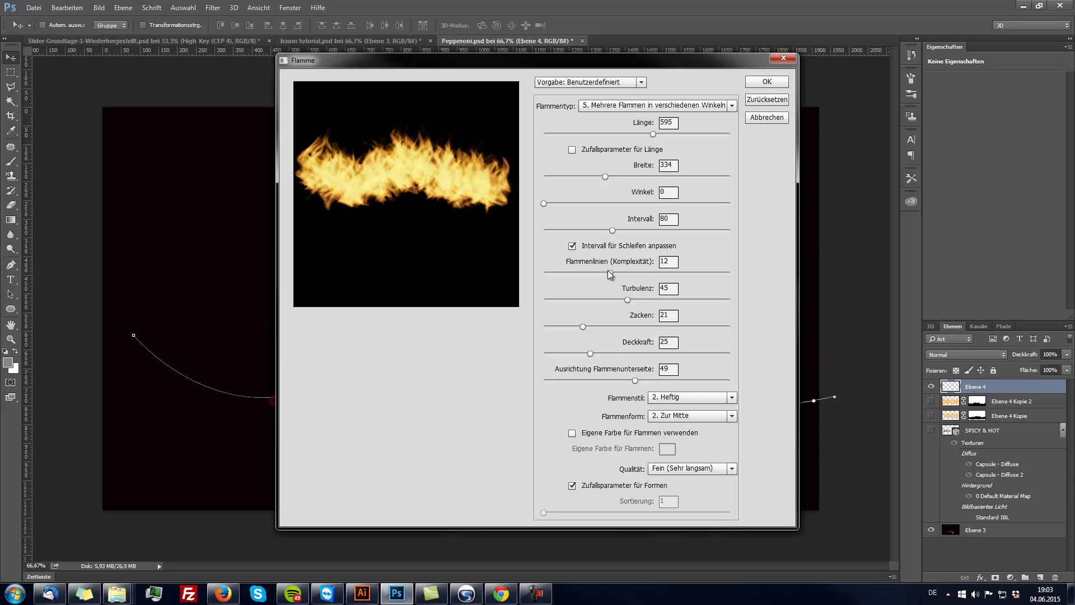
pyautogui.click(600, 329)
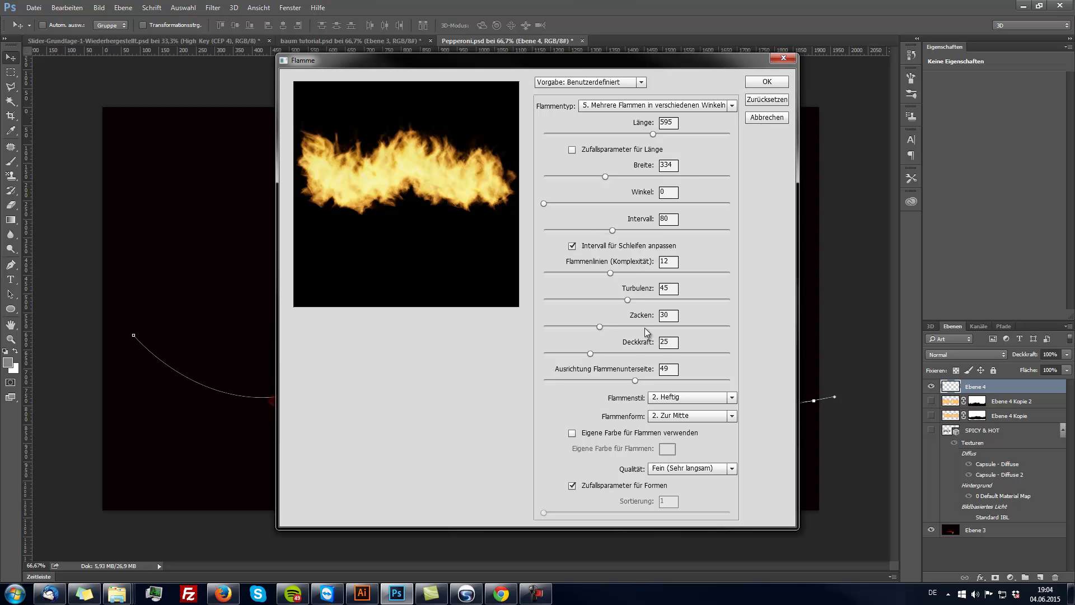
# Set flame lines to 18, width to 474, and shorten the flames to length 441.
pyautogui.moveTo(617, 272); pyautogui.dragTo(612, 273)
pyautogui.click(650, 273)
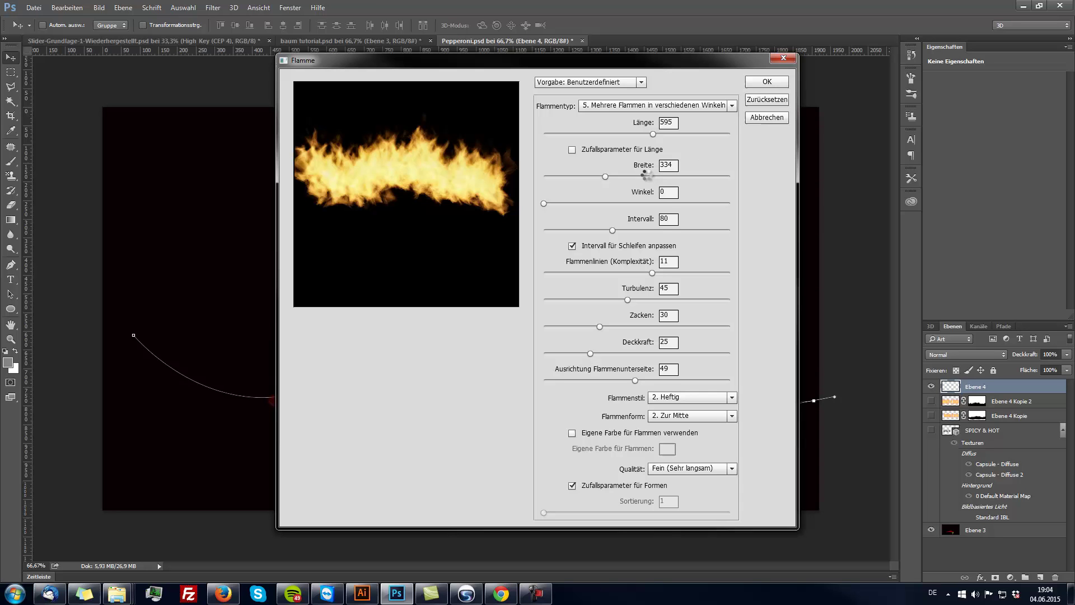
pyautogui.click(646, 175)
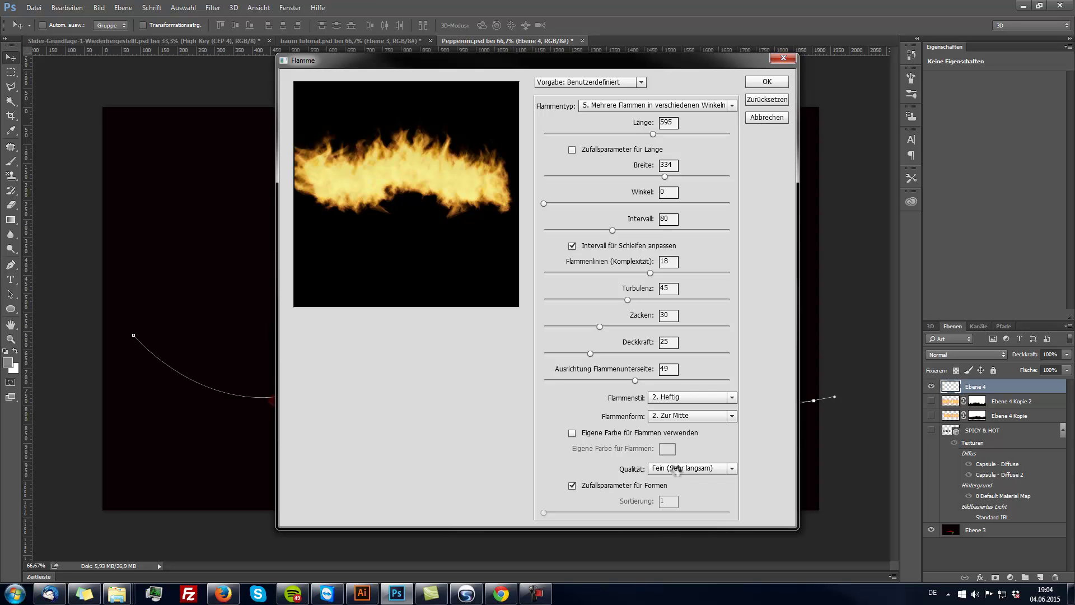
pyautogui.click(676, 470)
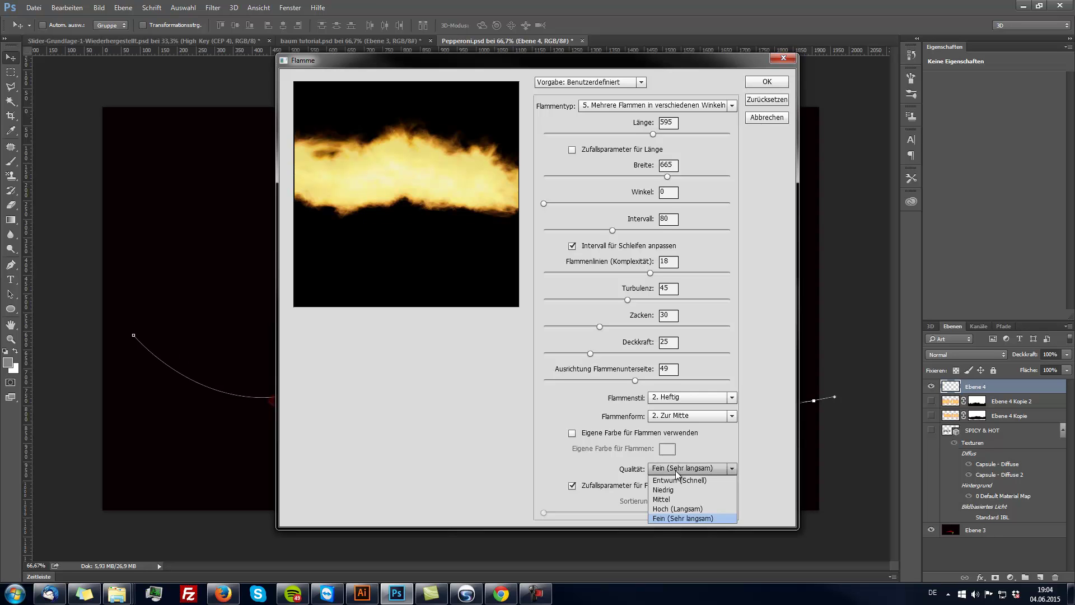
pyautogui.click(631, 175)
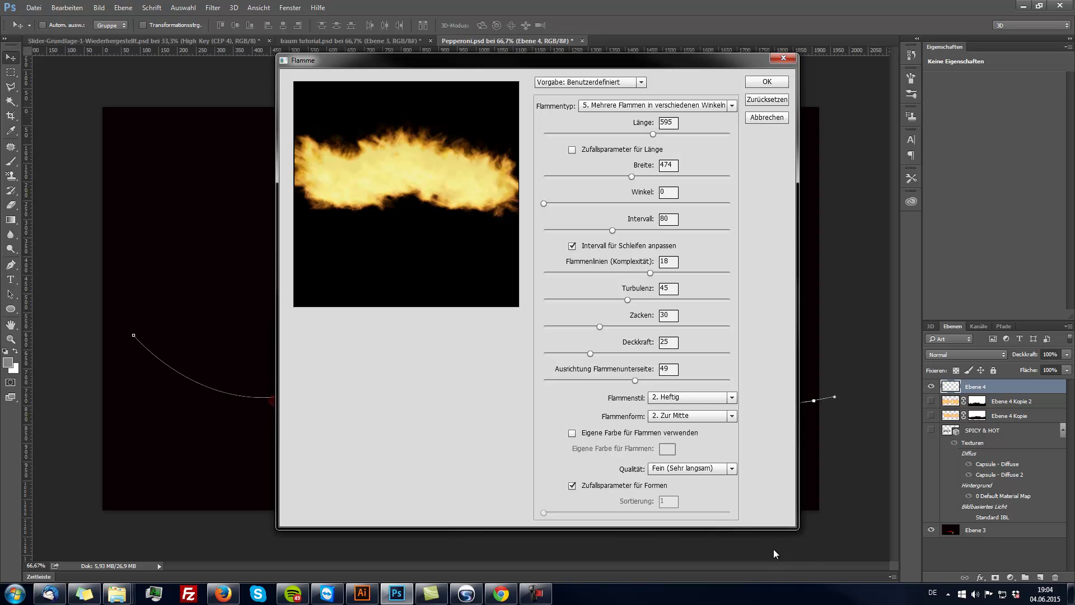
pyautogui.click(625, 134)
# Switch to Entwurf (Schnell) quality, adjust width, interval 78 and flame angle 13.
pyautogui.click(728, 469)
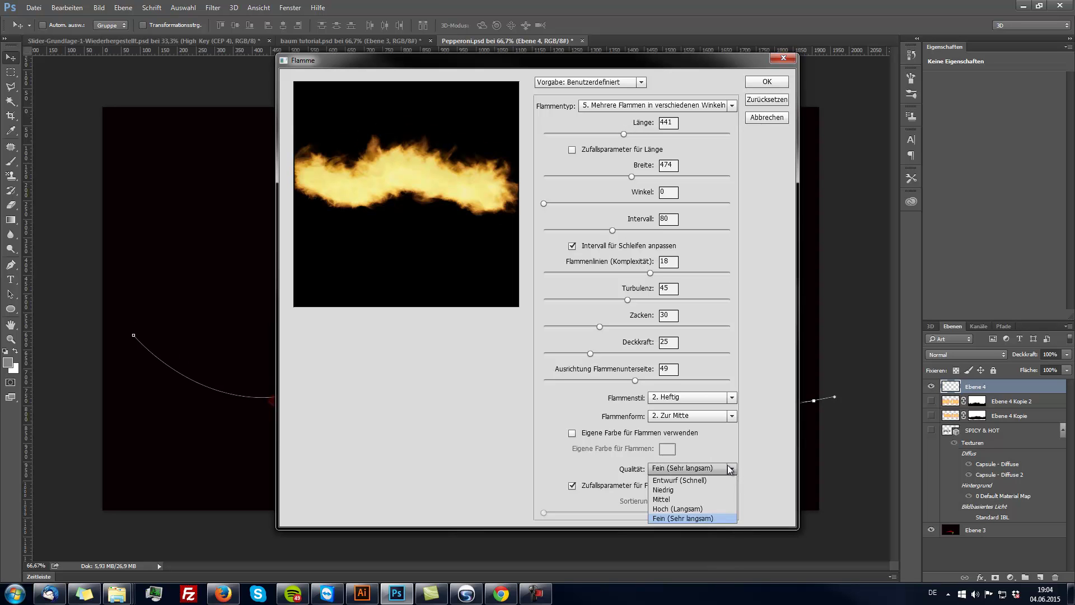
pyautogui.click(669, 482)
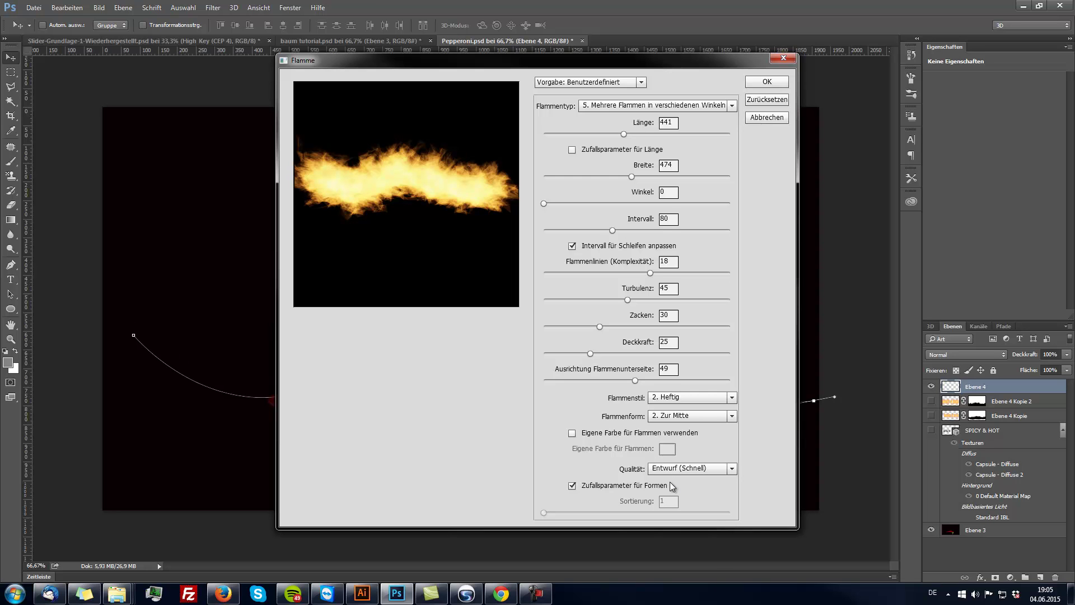
pyautogui.click(665, 177)
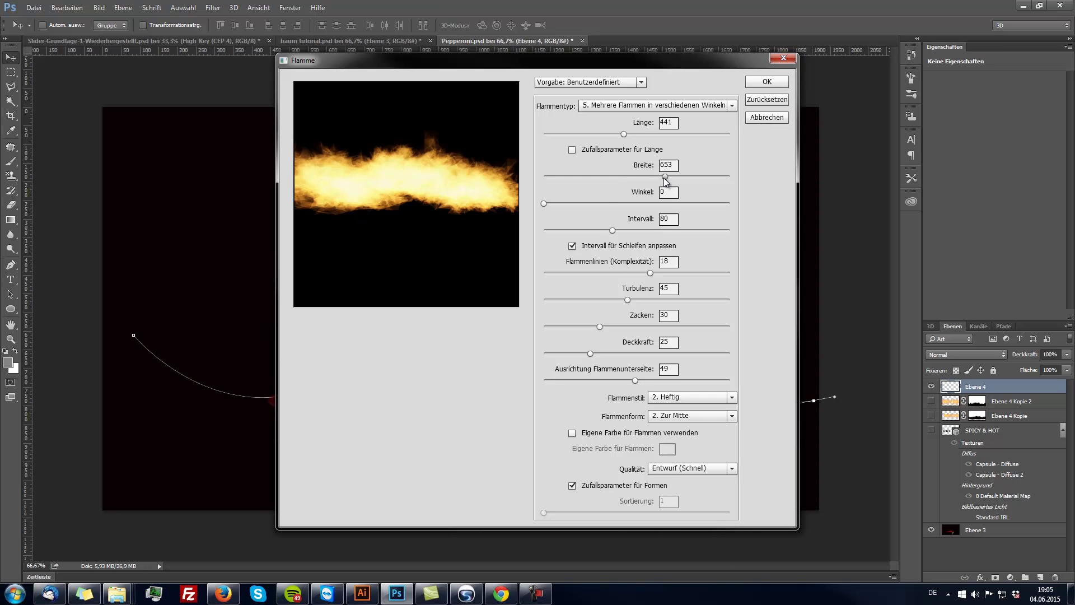
pyautogui.click(602, 179)
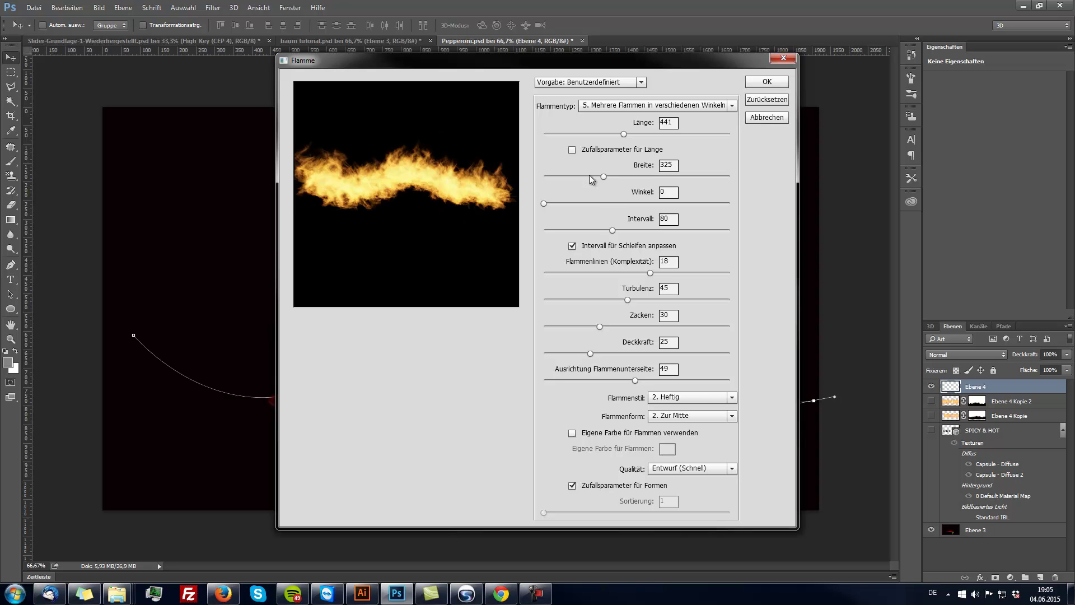
pyautogui.moveTo(576, 176); pyautogui.dragTo(574, 176)
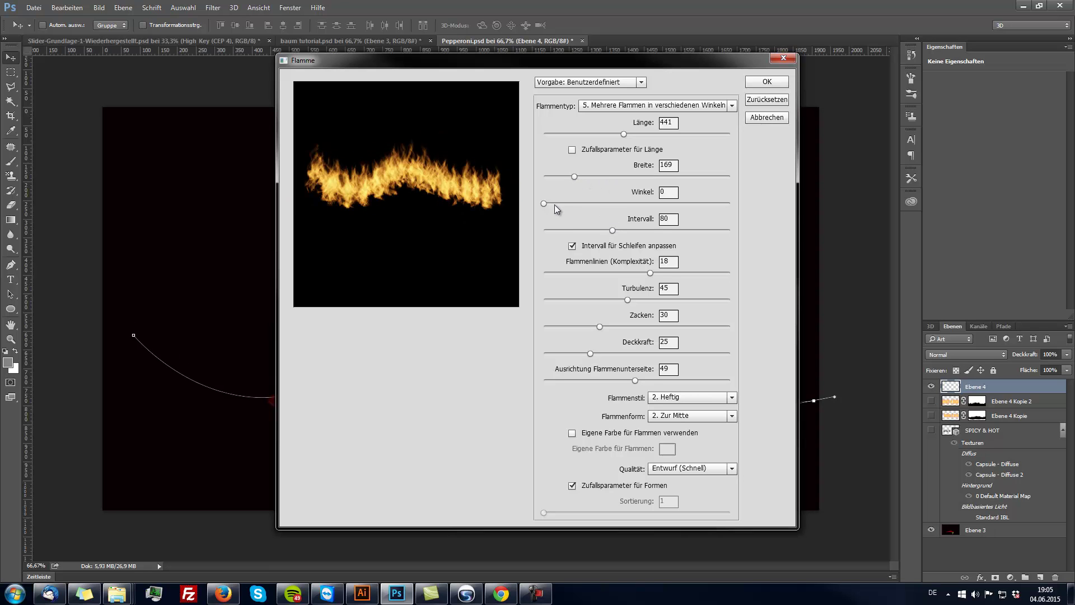
pyautogui.click(595, 203)
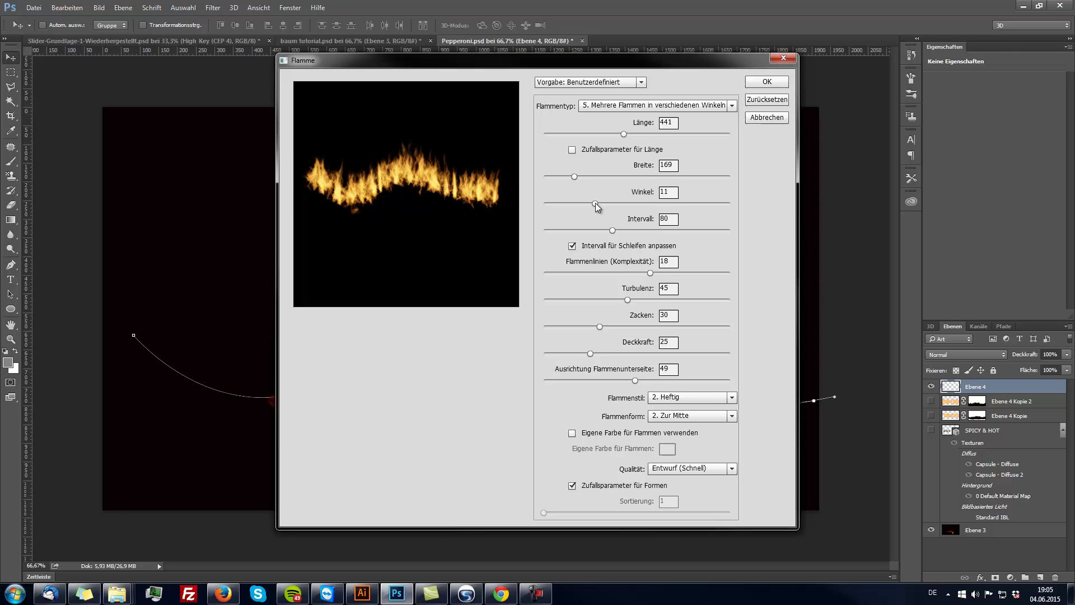
pyautogui.moveTo(612, 231); pyautogui.dragTo(610, 230)
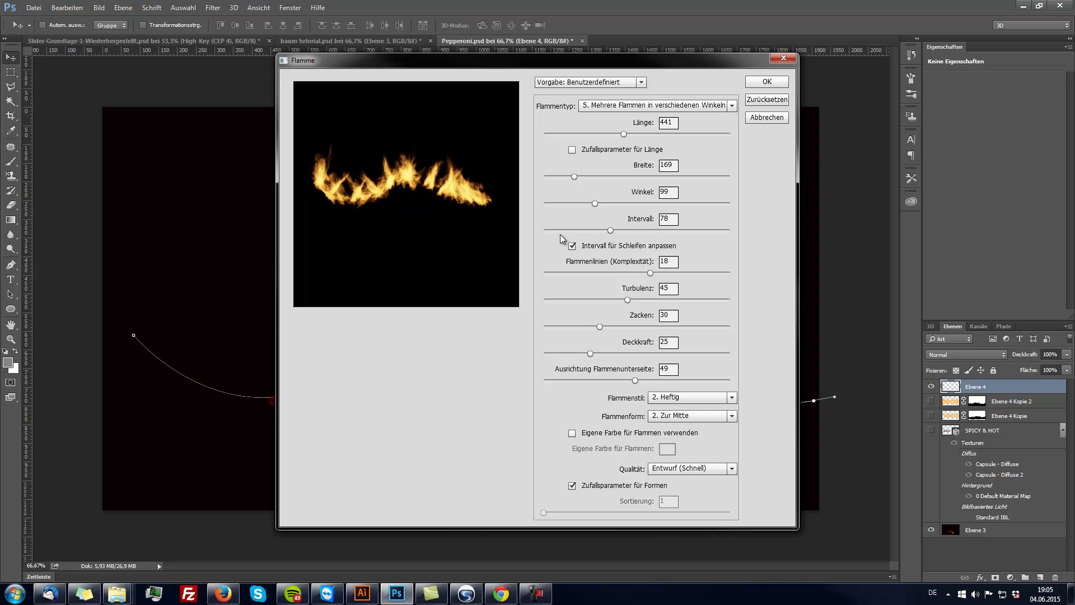
pyautogui.click(549, 204)
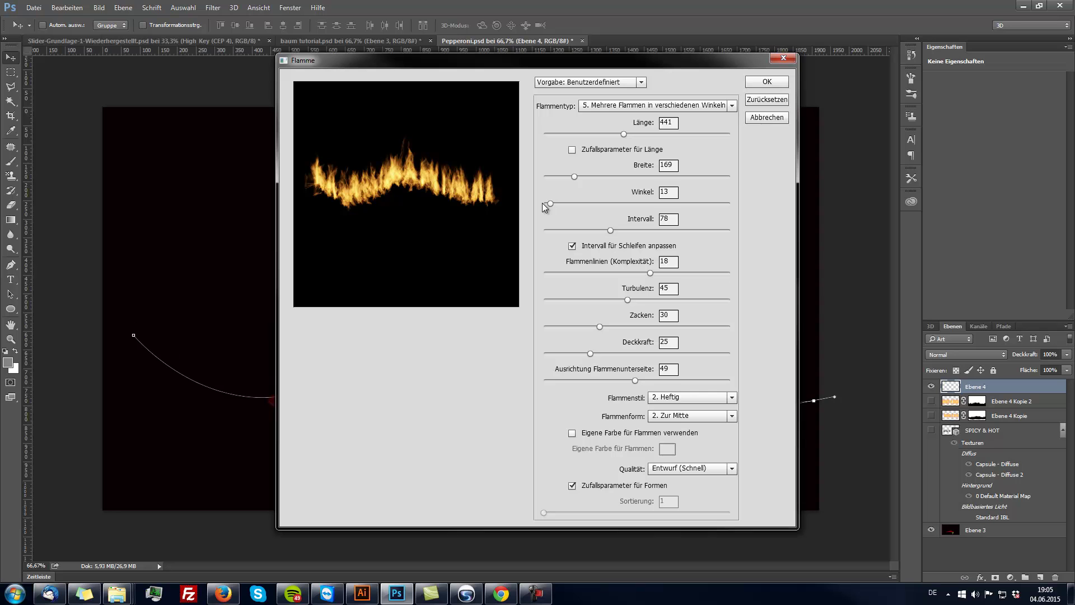
# Set width 280 and length 562, keep draft quality, and render the flames onto Ebene 4.
pyautogui.click(612, 176)
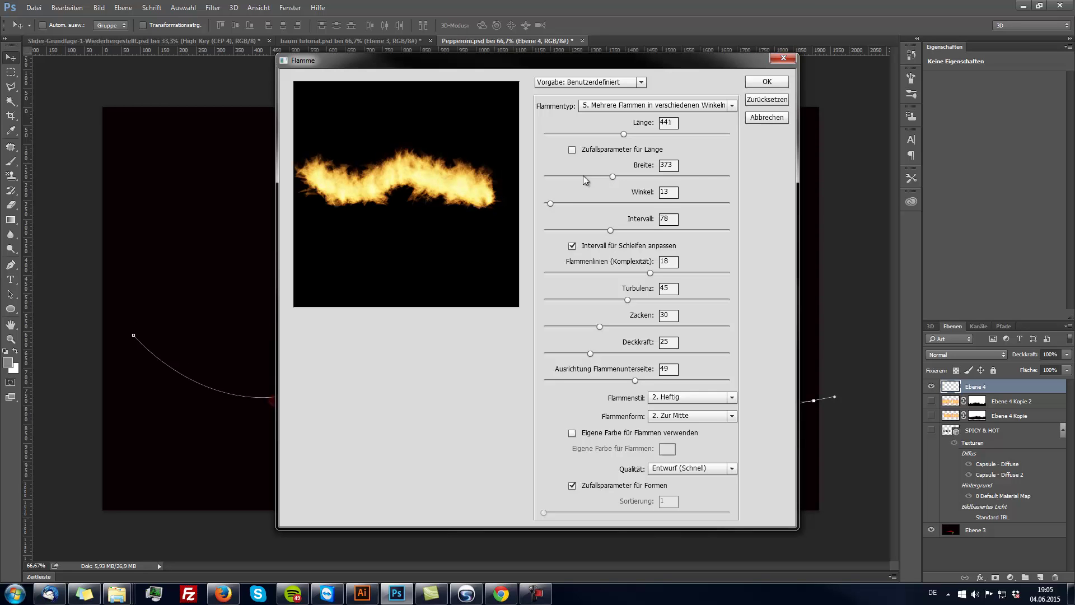
pyautogui.moveTo(598, 176); pyautogui.dragTo(595, 177)
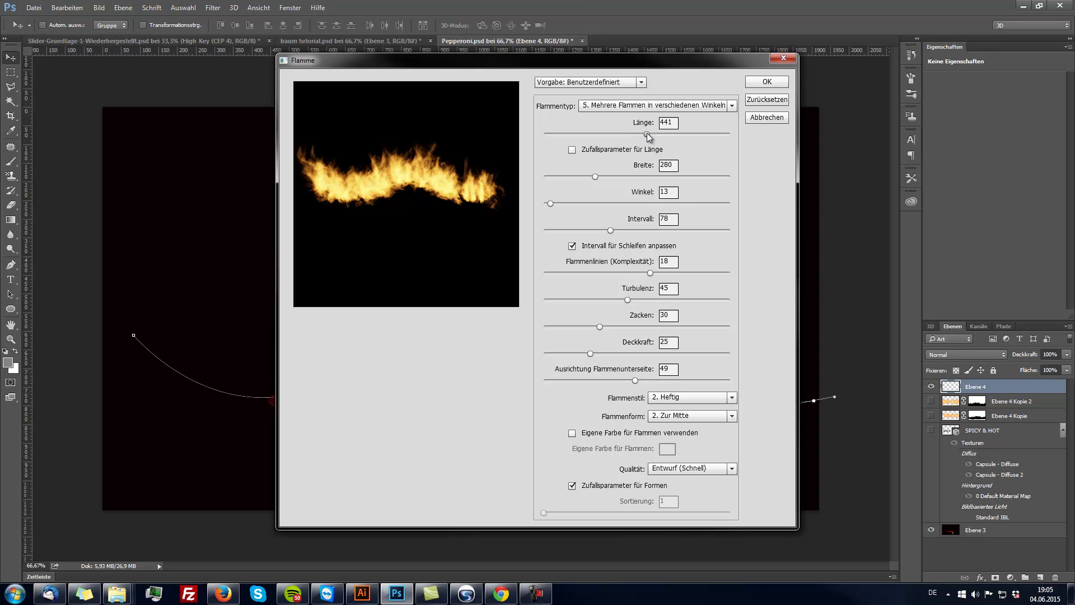
pyautogui.moveTo(647, 133); pyautogui.dragTo(646, 134)
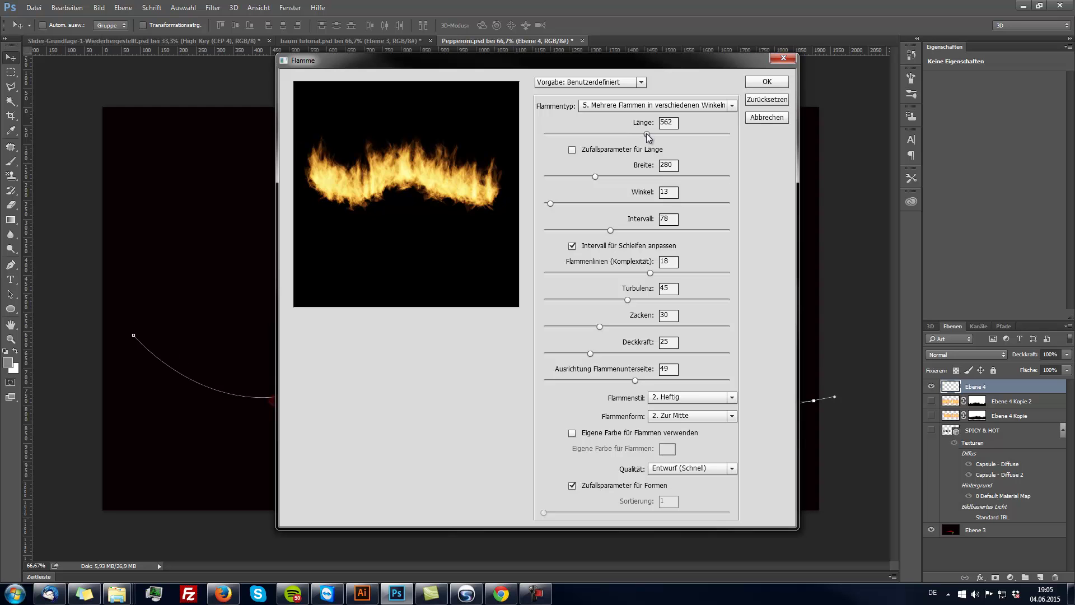
pyautogui.click(722, 469)
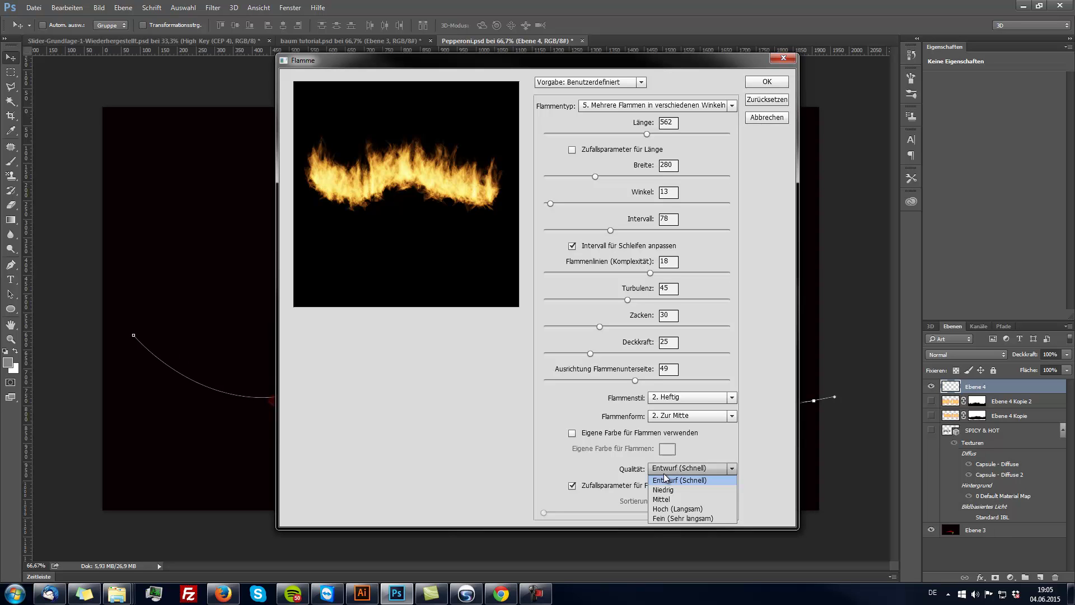
pyautogui.click(678, 481)
pyautogui.click(785, 82)
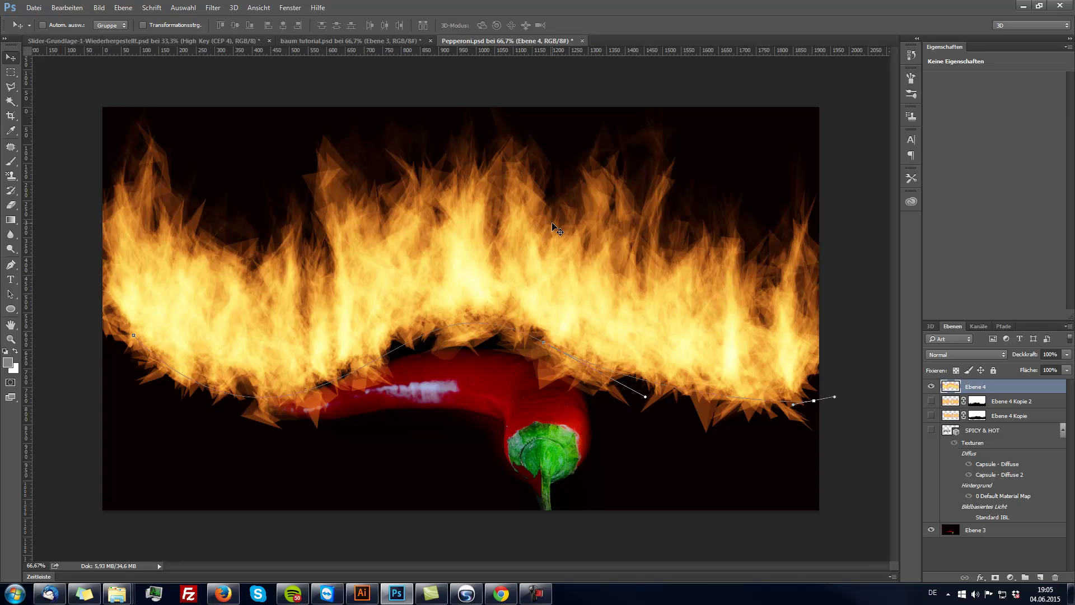
# Hide Ebene 4, show both Ebene 4 copies, and toggle the SPICY & HOT text off.
pyautogui.click(931, 386)
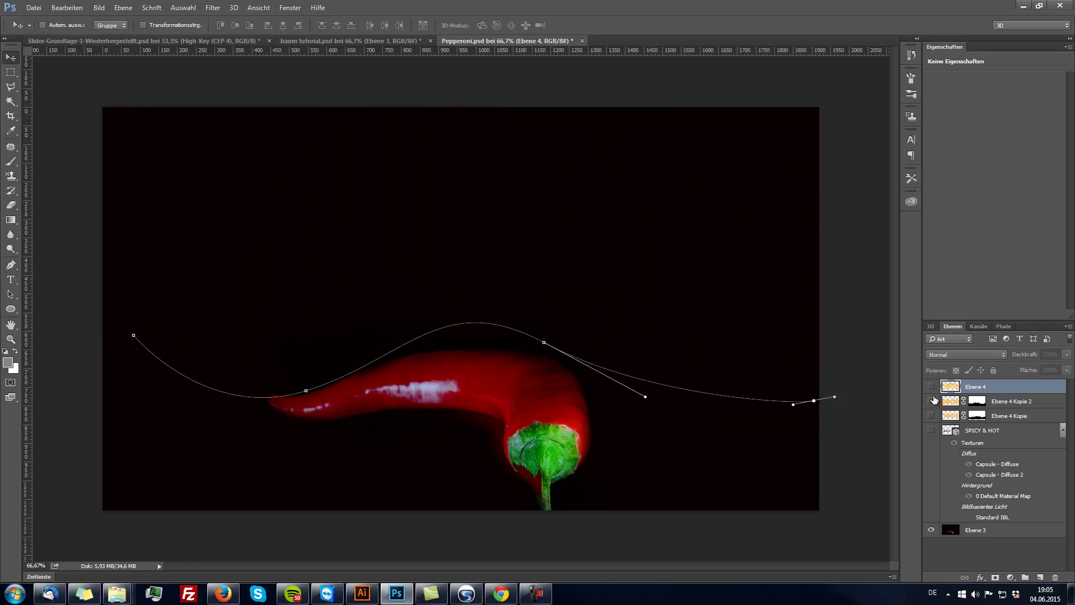
pyautogui.click(932, 415)
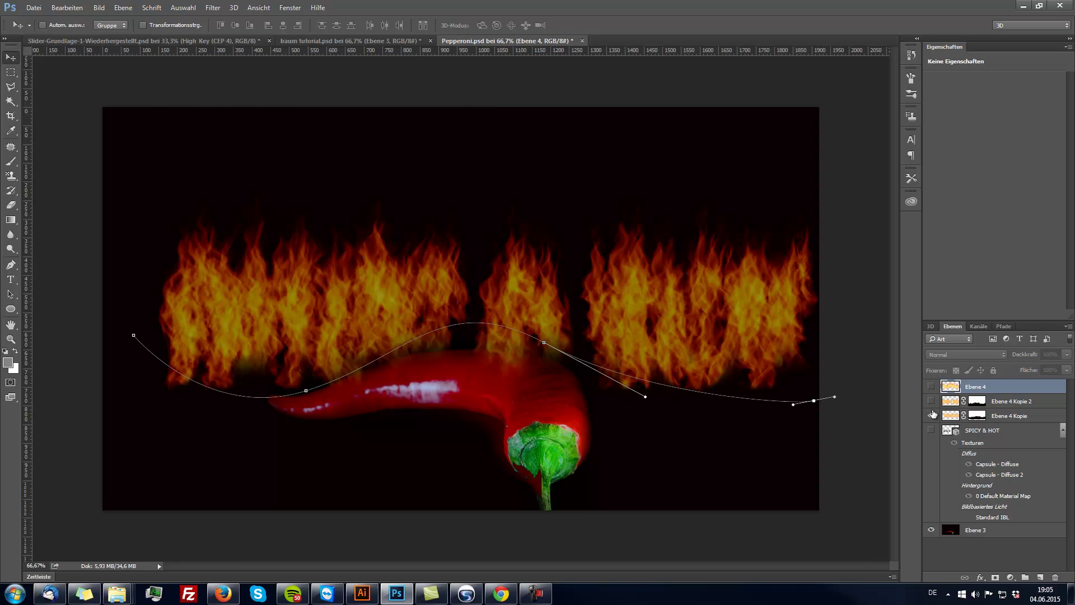
pyautogui.click(931, 415)
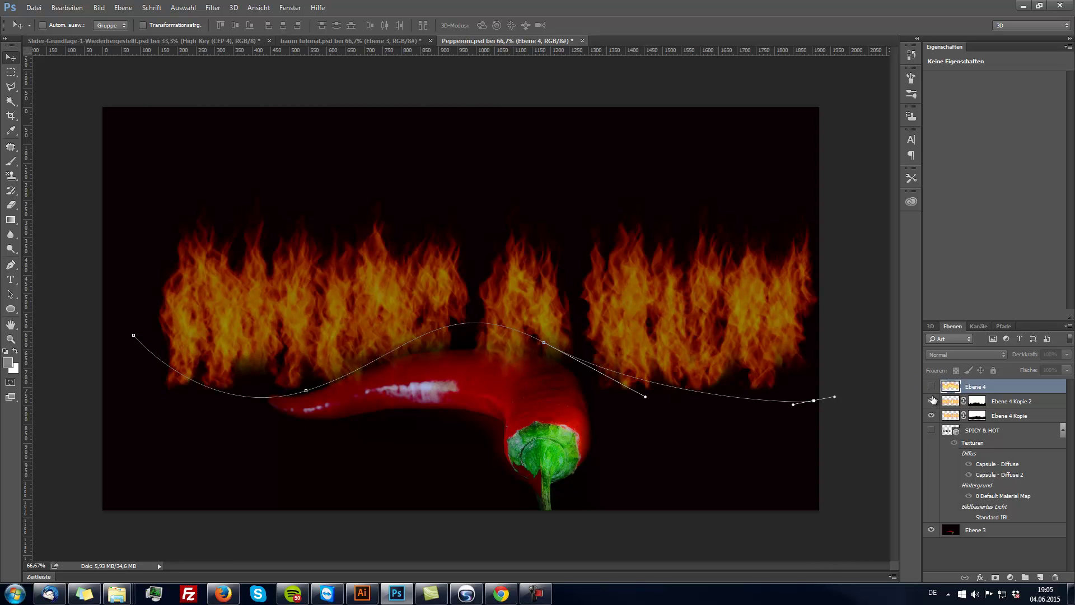
pyautogui.click(931, 431)
pyautogui.click(931, 431)
pyautogui.click(931, 431)
# Switch to the Rectangular Marquee and hide both Ebene 4 Kopie flame layers.
pyautogui.press('m')
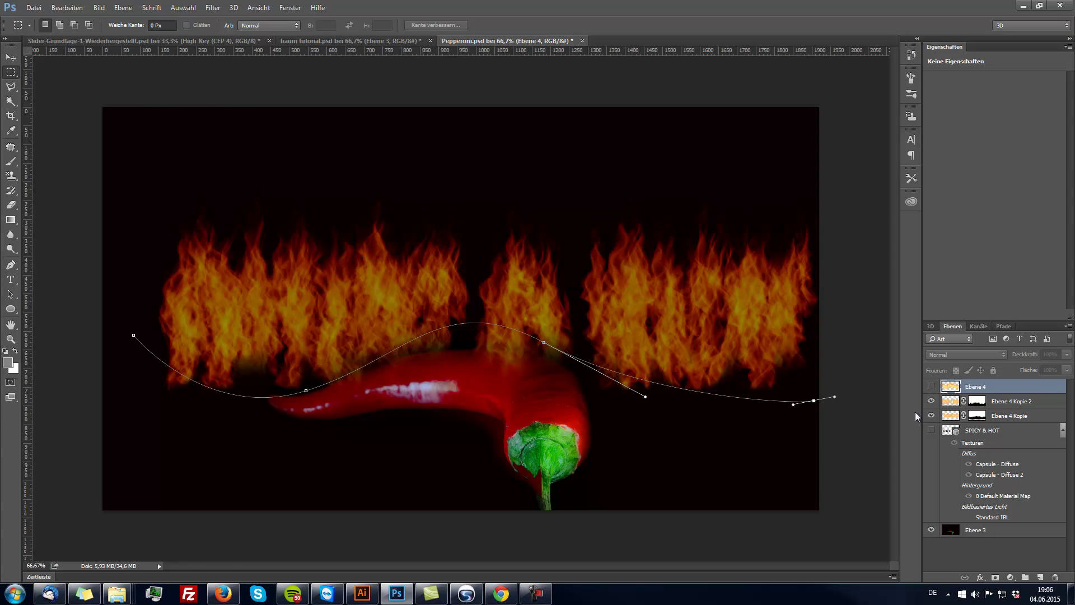
pyautogui.click(931, 401)
pyautogui.click(931, 416)
pyautogui.click(931, 415)
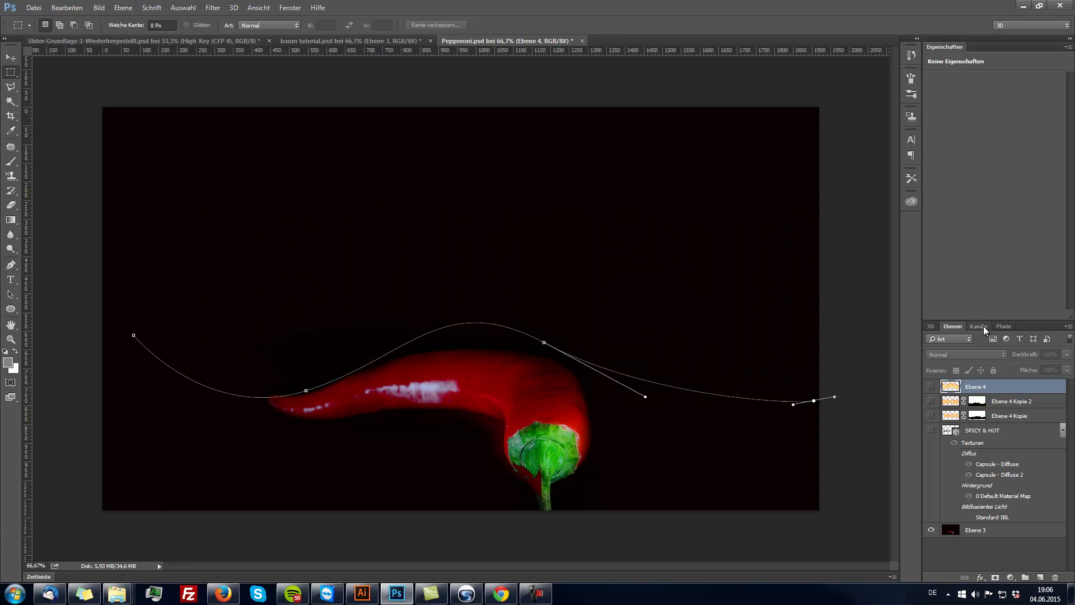
# Select the curved work path in the Paths panel and delete it.
pyautogui.click(1003, 326)
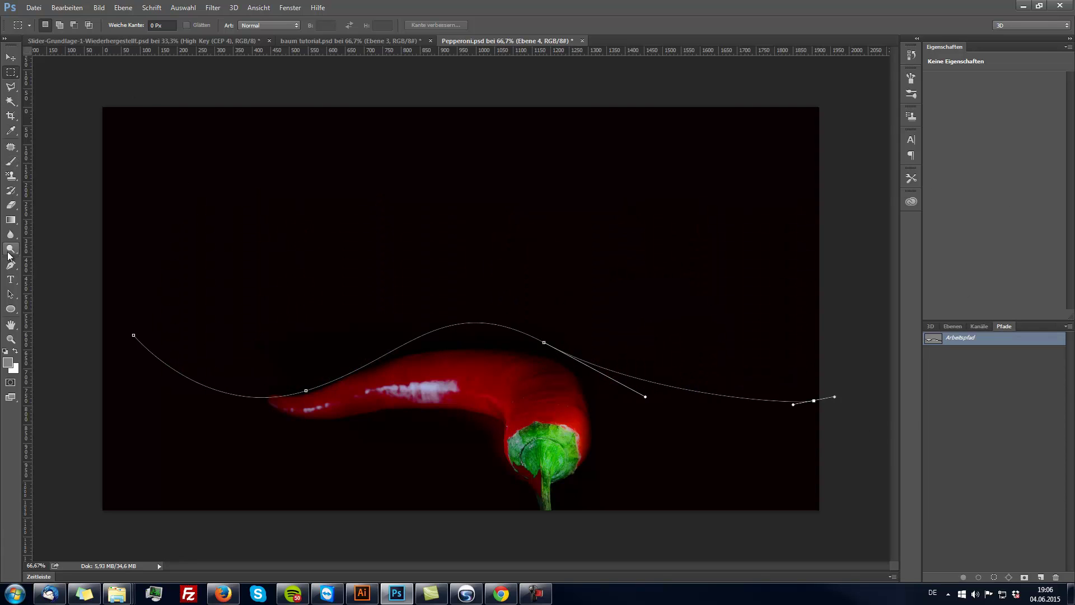
pyautogui.click(10, 294)
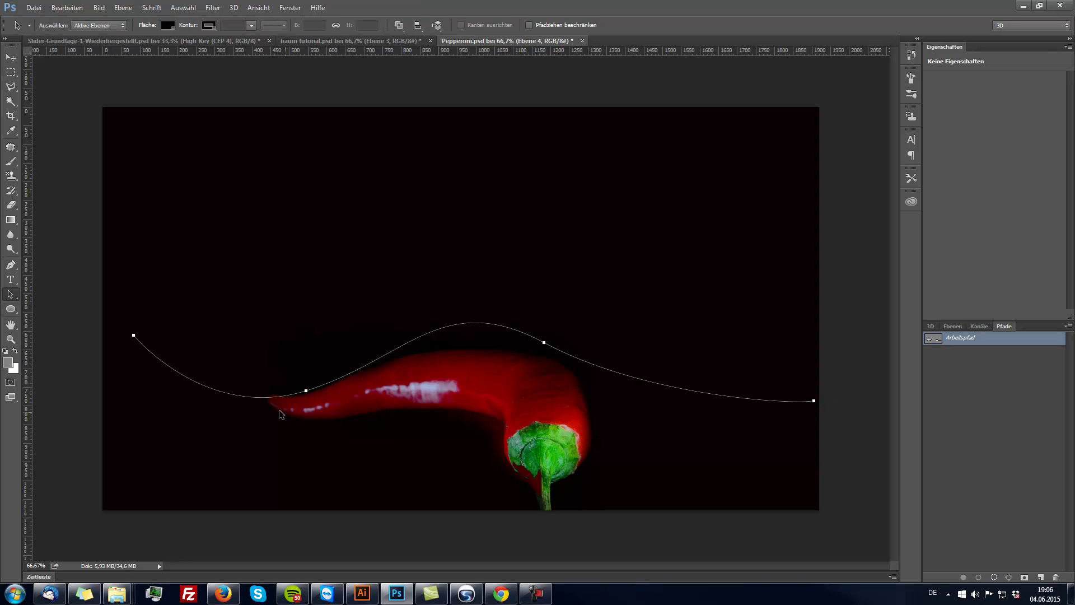
pyautogui.moveTo(248, 400); pyautogui.dragTo(254, 398)
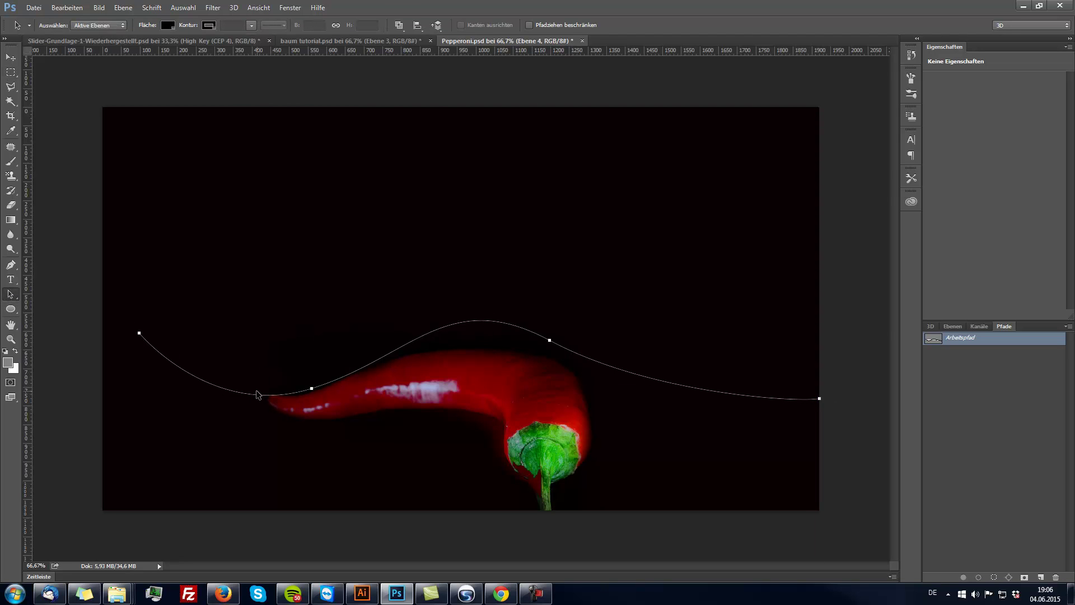
pyautogui.press('Delete')
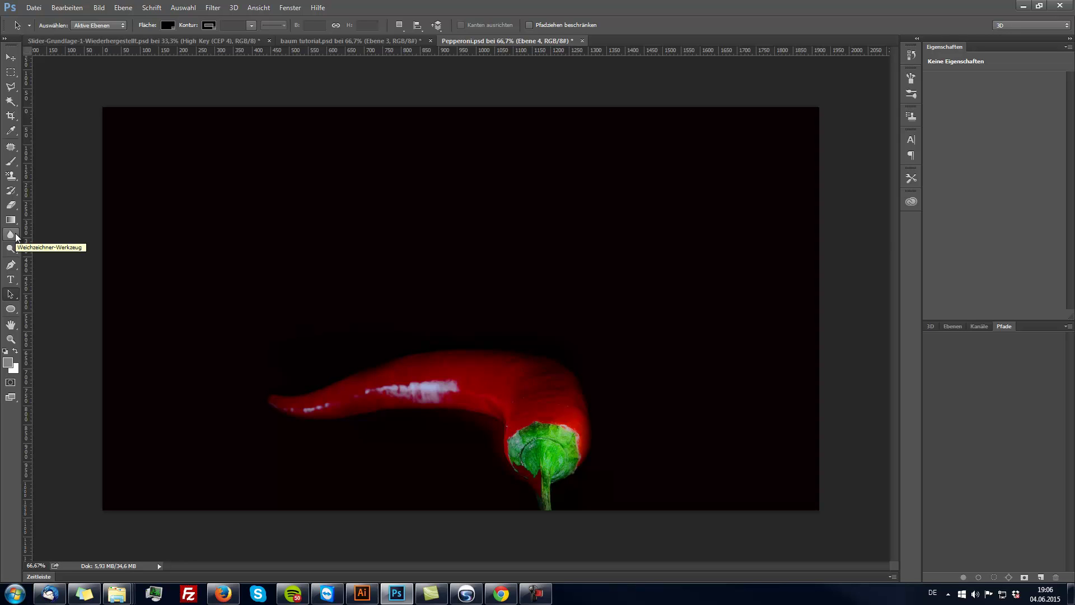
pyautogui.click(67, 7)
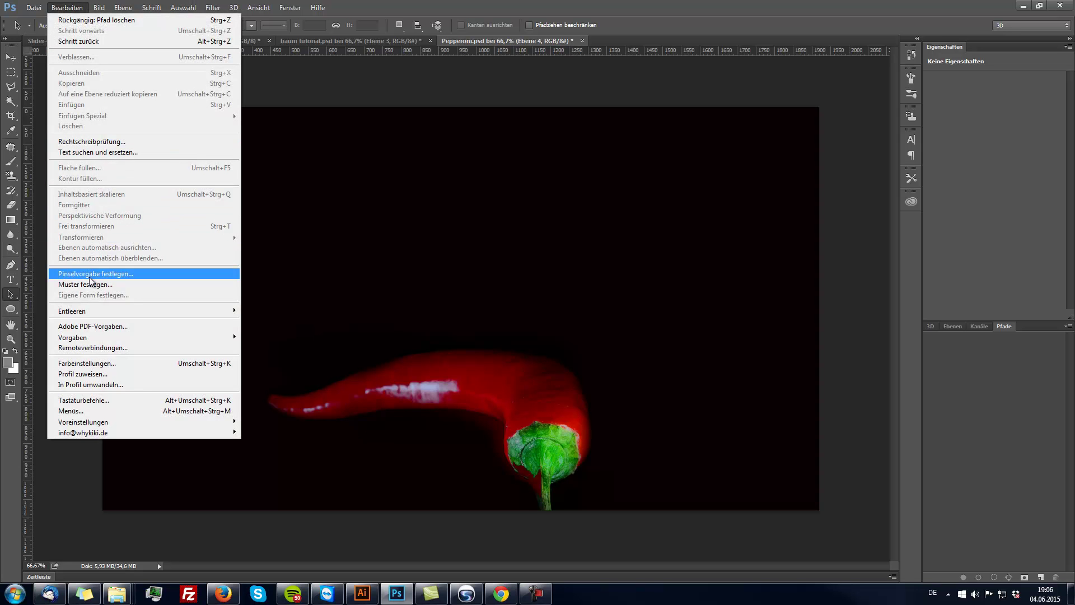
pyautogui.click(68, 7)
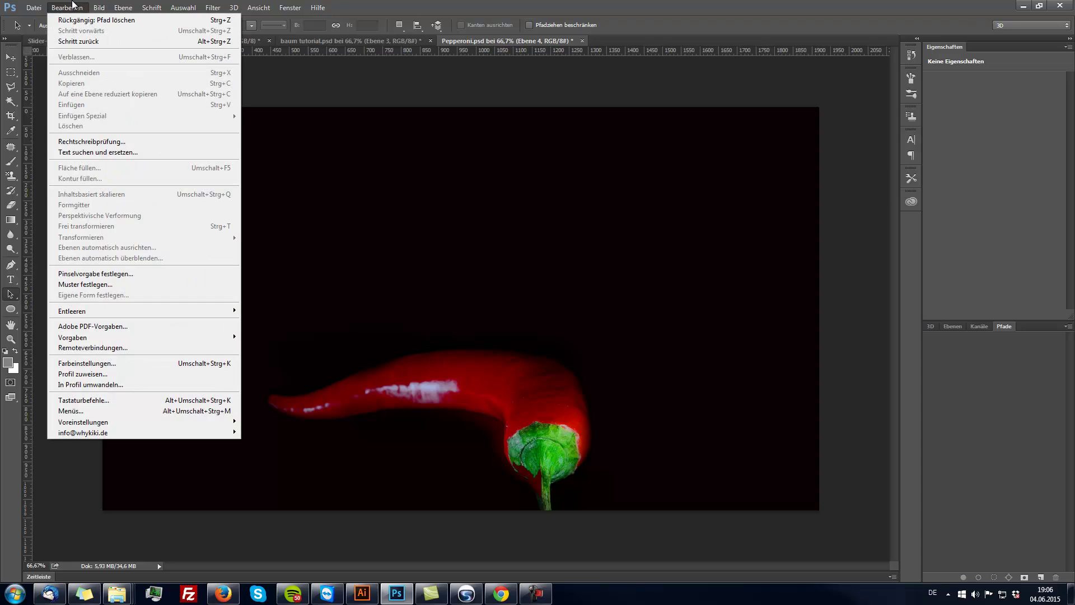
# Add a new empty layer, Ebene 5, and bring up the Fläche füllen dialog.
pyautogui.click(953, 327)
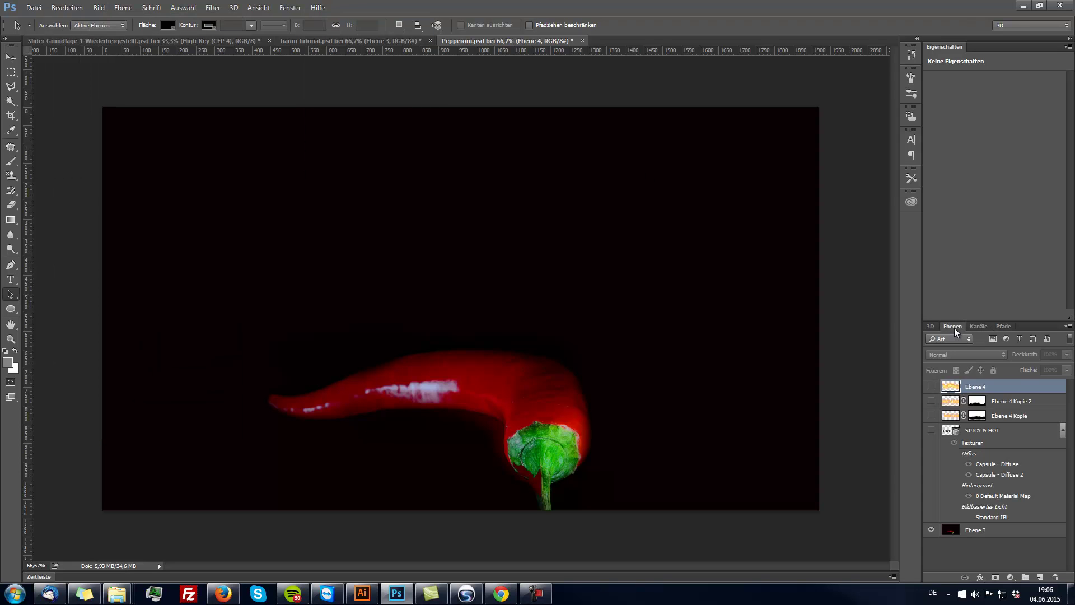
pyautogui.click(1040, 577)
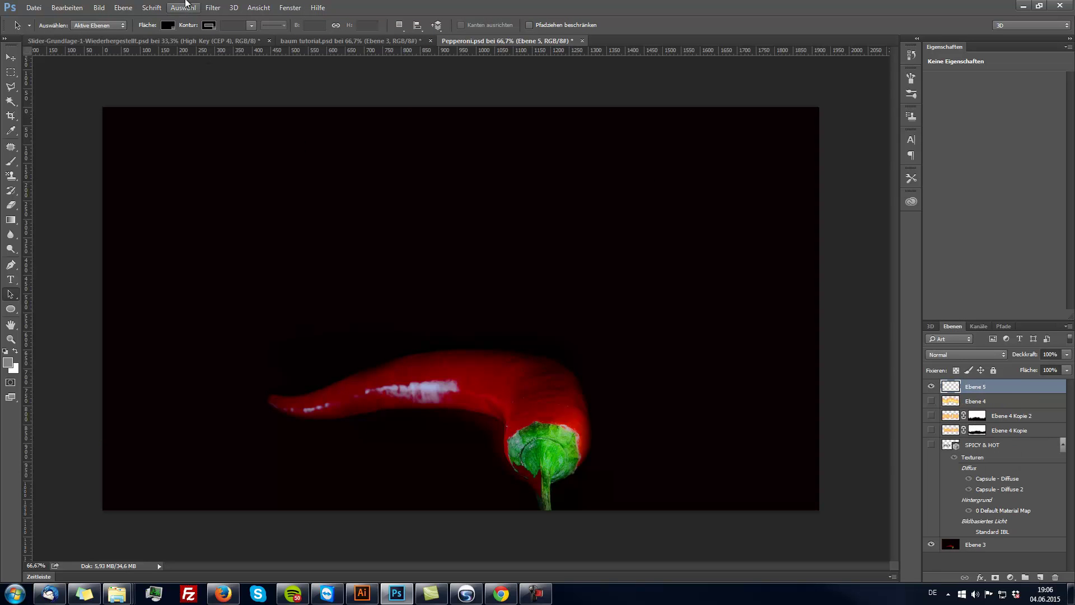
pyautogui.click(68, 8)
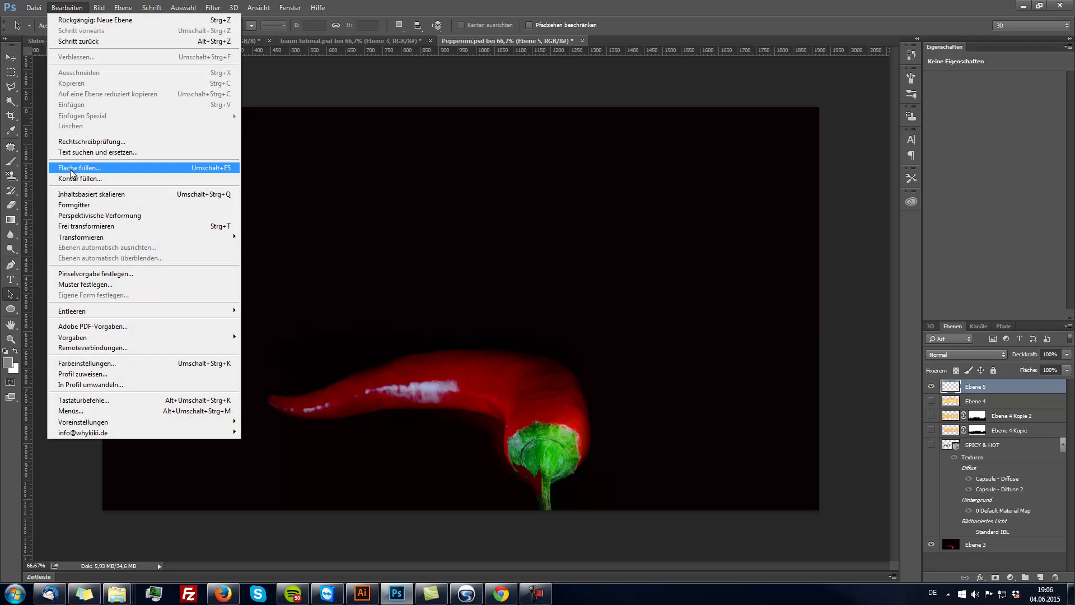
pyautogui.click(78, 167)
# Fill with the Symmetrische Füllung script using symmetry 19 and pattern scale 0,73.
pyautogui.click(581, 223)
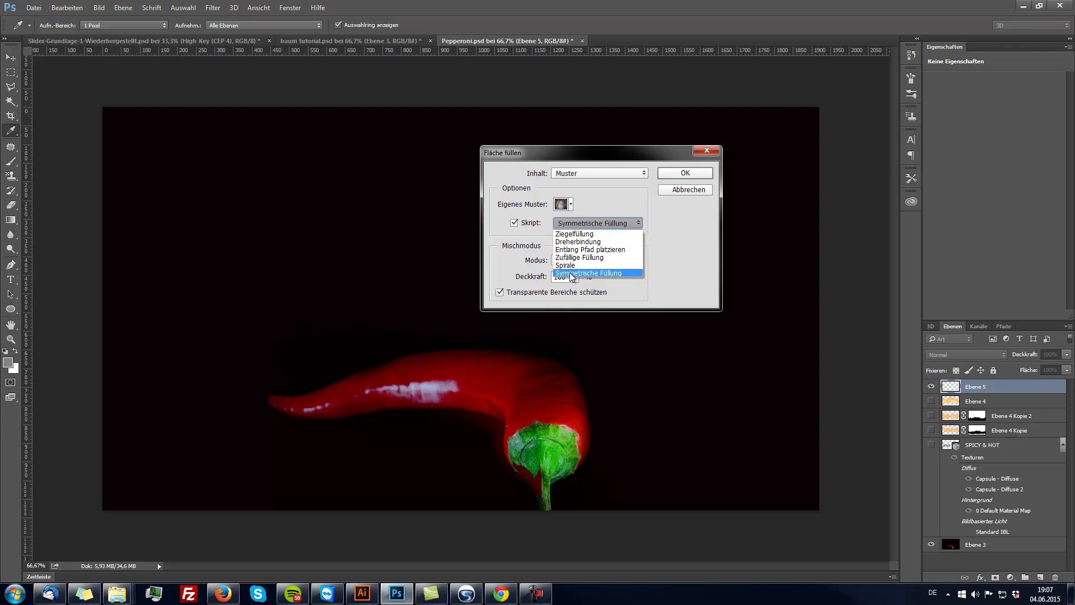
pyautogui.click(571, 274)
pyautogui.click(582, 222)
pyautogui.click(674, 172)
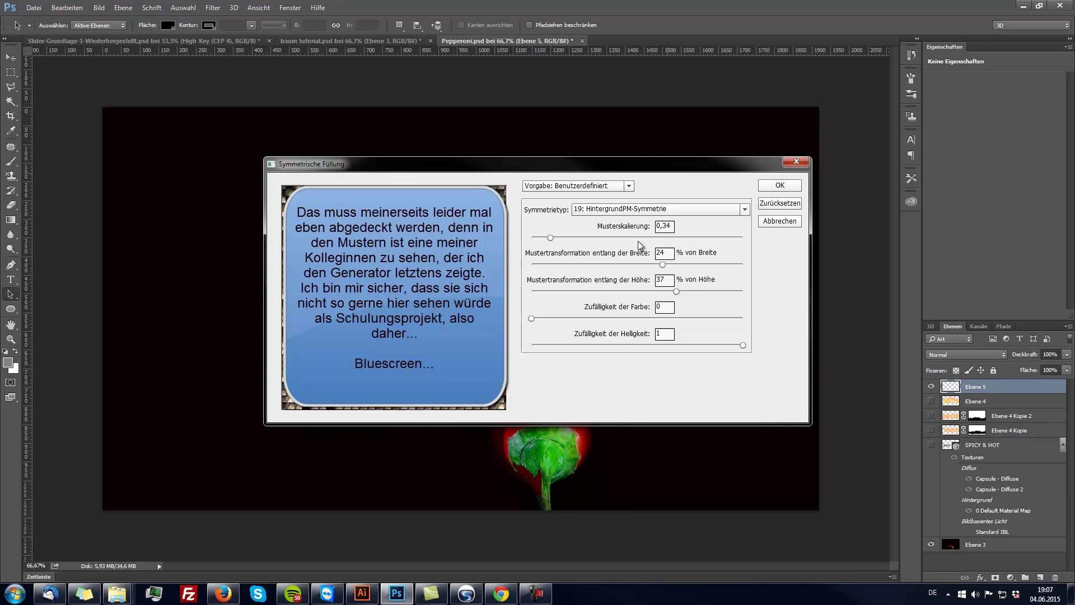
pyautogui.moveTo(552, 238); pyautogui.dragTo(668, 238)
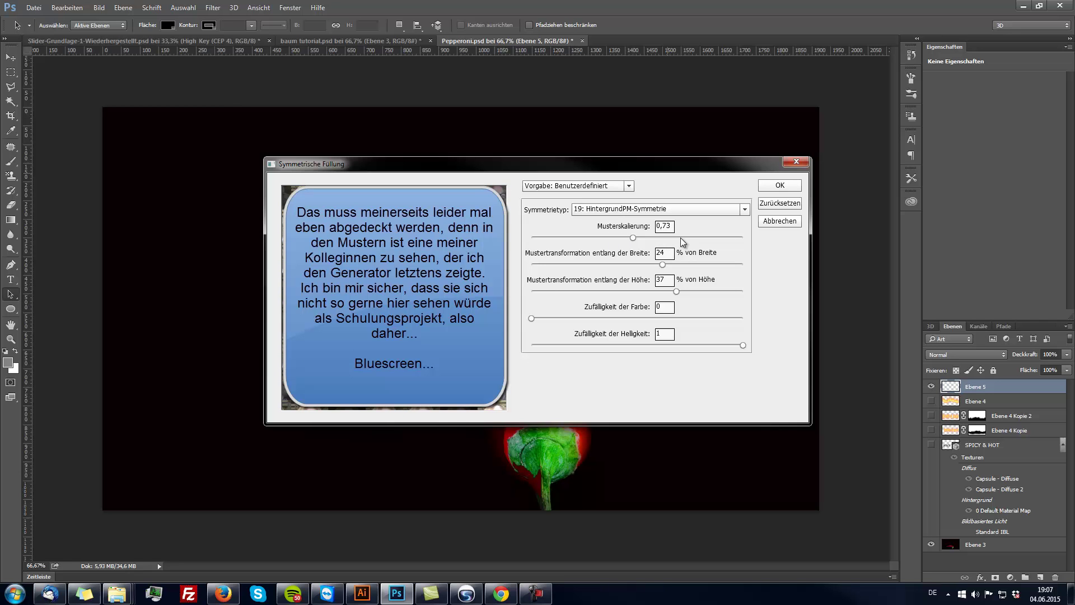
# Move to baum tutorial.psd, hide Ebene 2 and marquee-select a rectangle around the left tree.
pyautogui.click(769, 221)
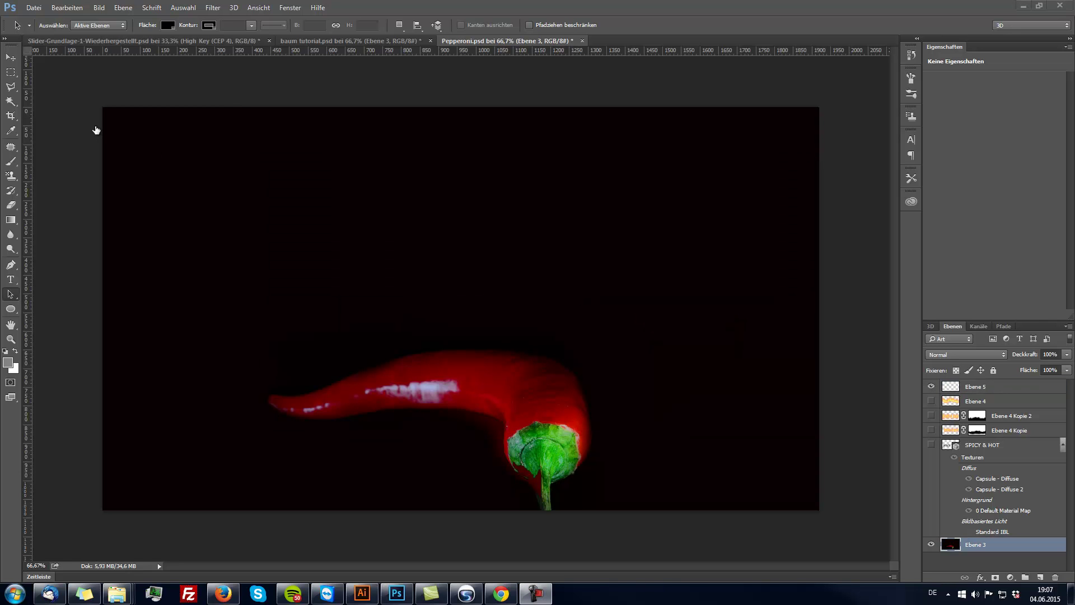
pyautogui.click(320, 41)
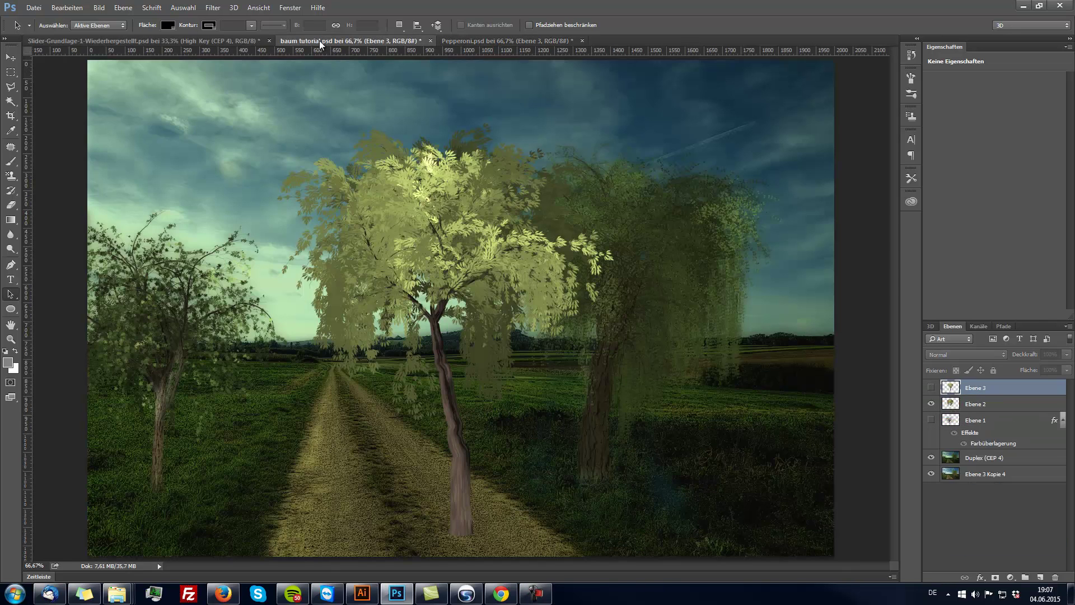
pyautogui.click(931, 404)
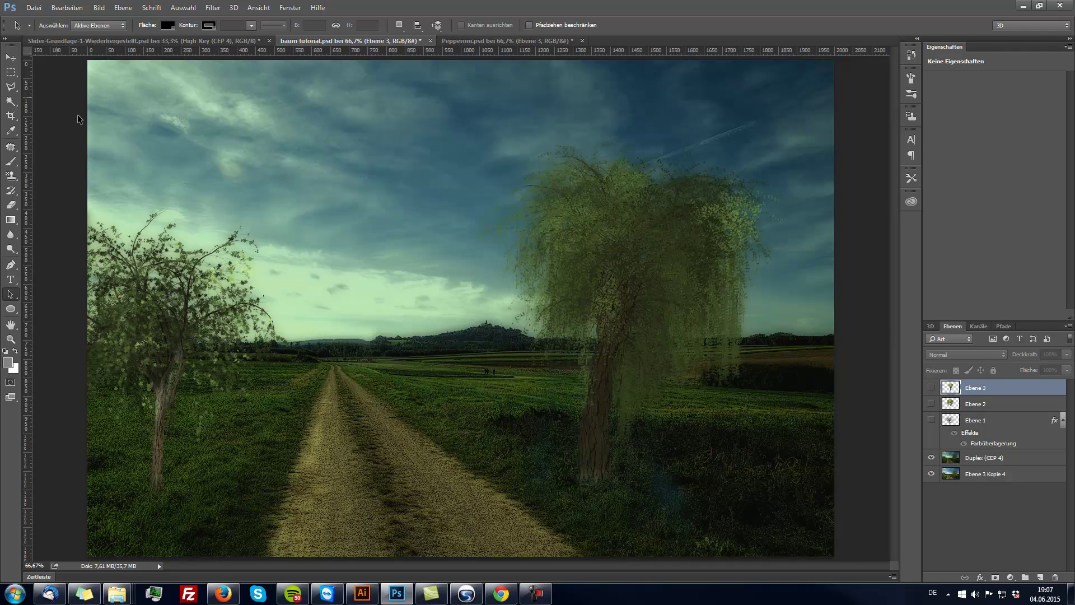
pyautogui.click(11, 72)
pyautogui.moveTo(87, 194); pyautogui.dragTo(302, 516)
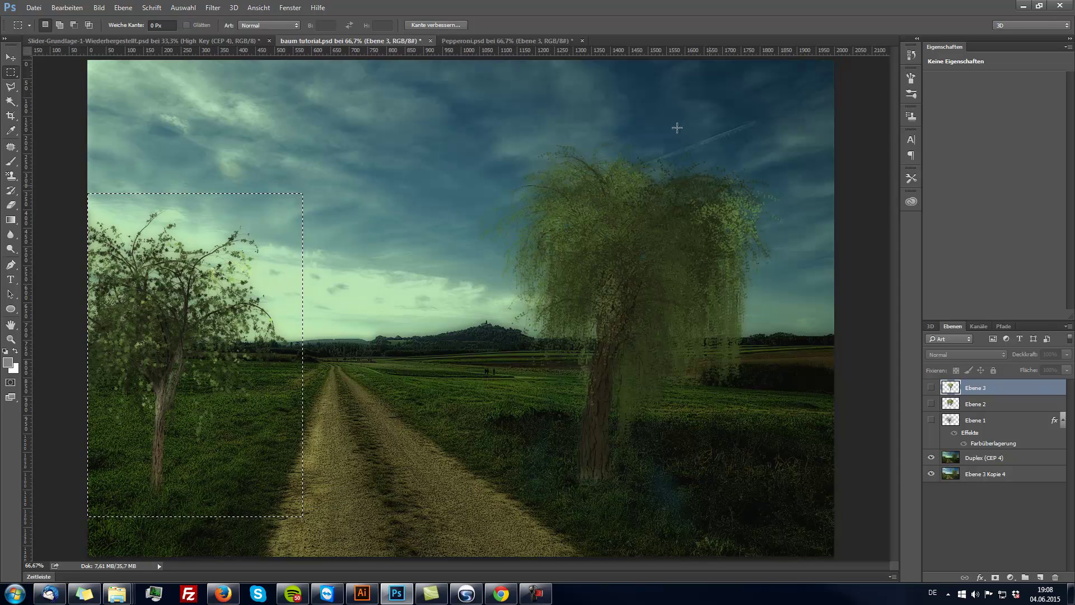
pyautogui.click(977, 457)
# Fill with the tree pattern via Symmetrische Füllung, raising pattern scale to 1,16.
pyautogui.click(578, 266)
pyautogui.click(678, 172)
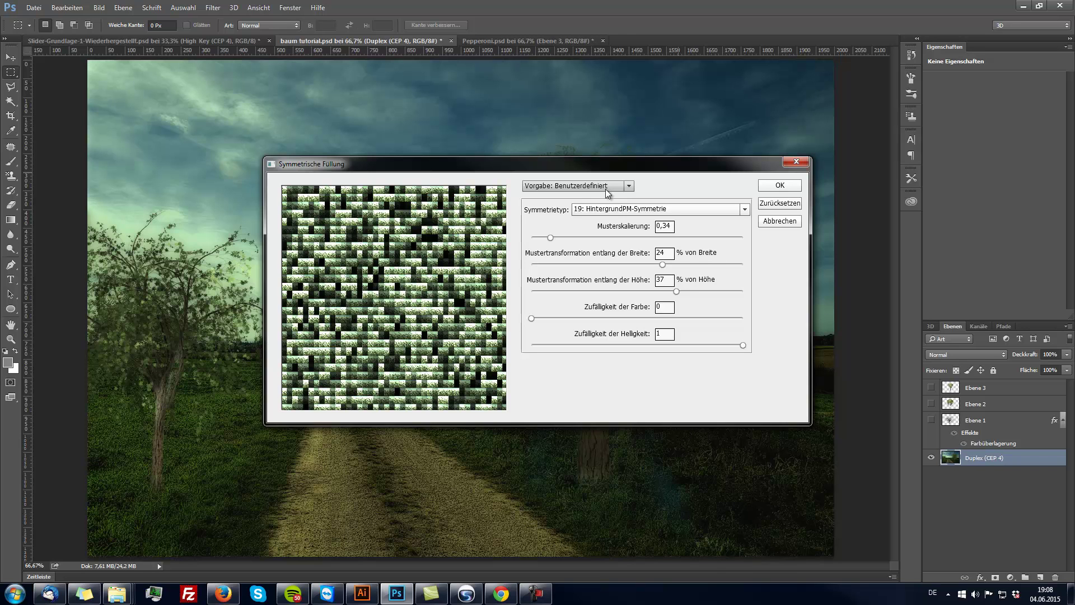
pyautogui.moveTo(550, 237); pyautogui.dragTo(663, 238)
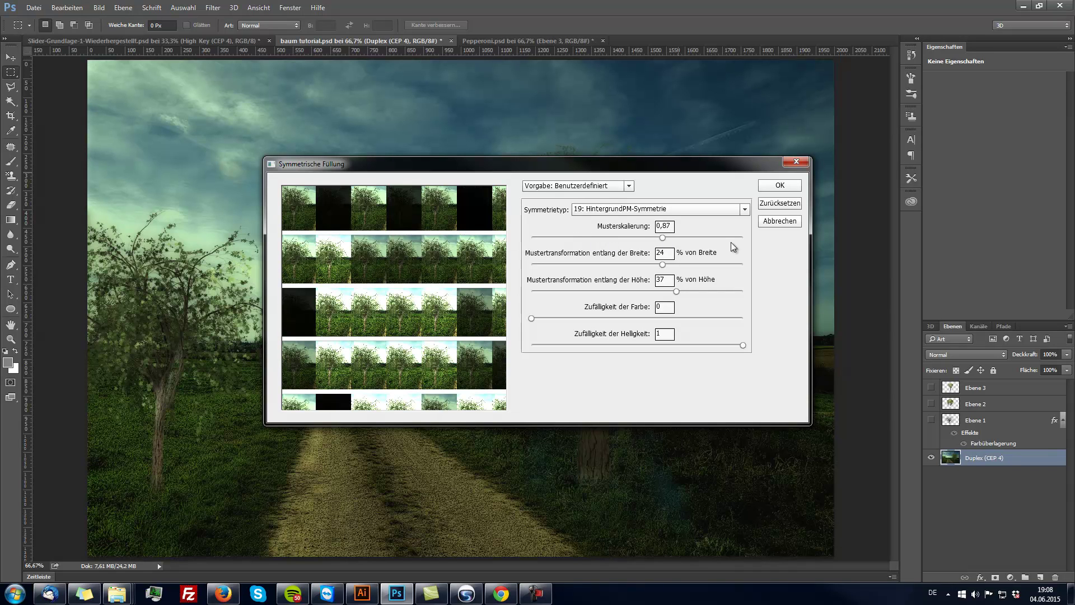
pyautogui.click(699, 237)
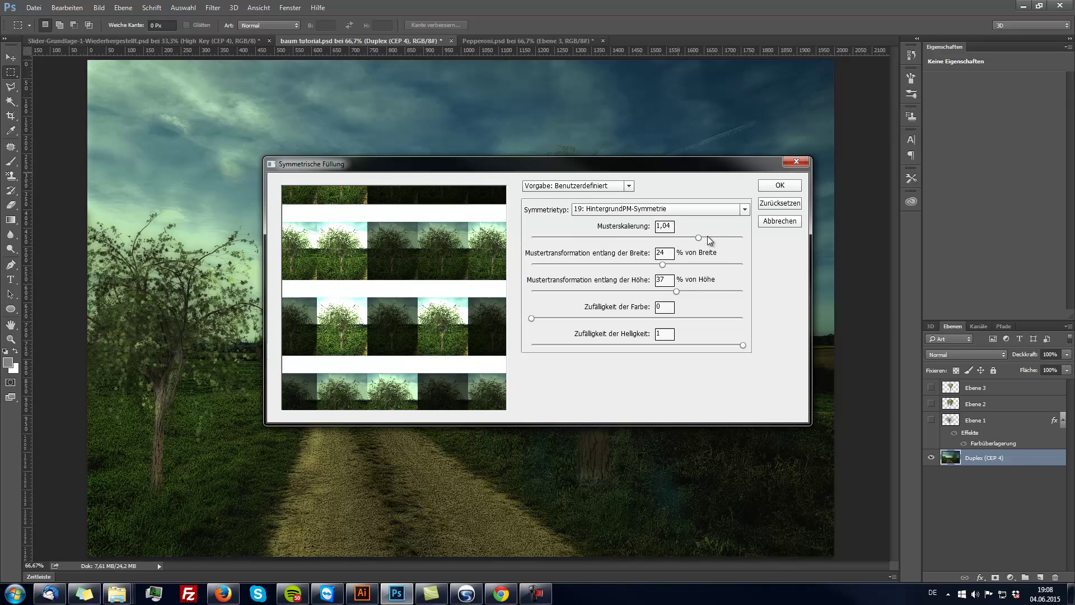
pyautogui.moveTo(699, 237); pyautogui.dragTo(722, 238)
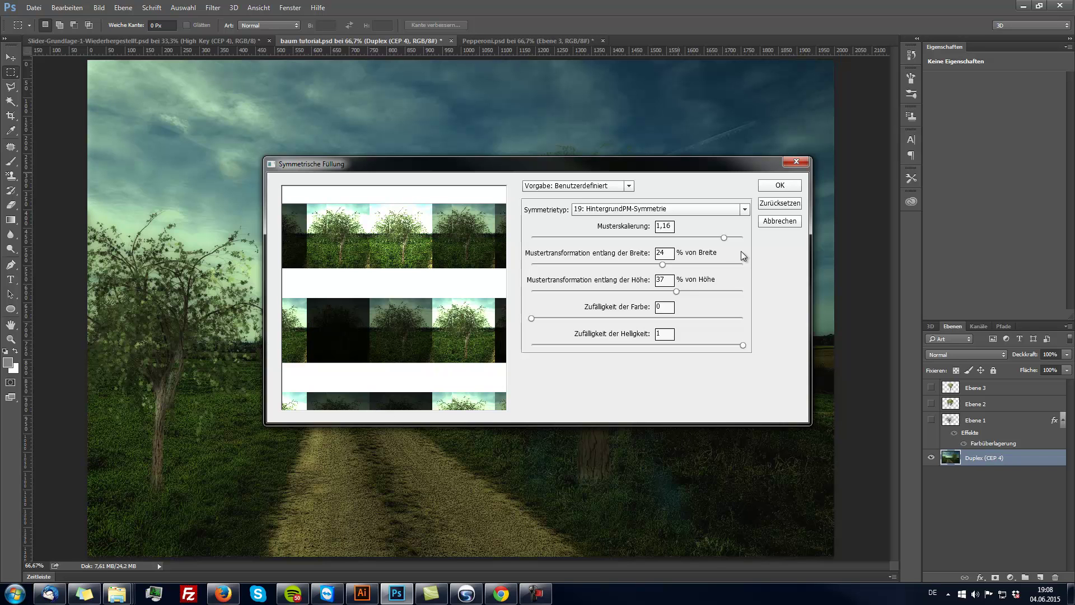
# Choose symmetry type 7: Dilative Rotationssymmetrie, stretch the spiral widthwise, and apply the fill.
pyautogui.click(627, 206)
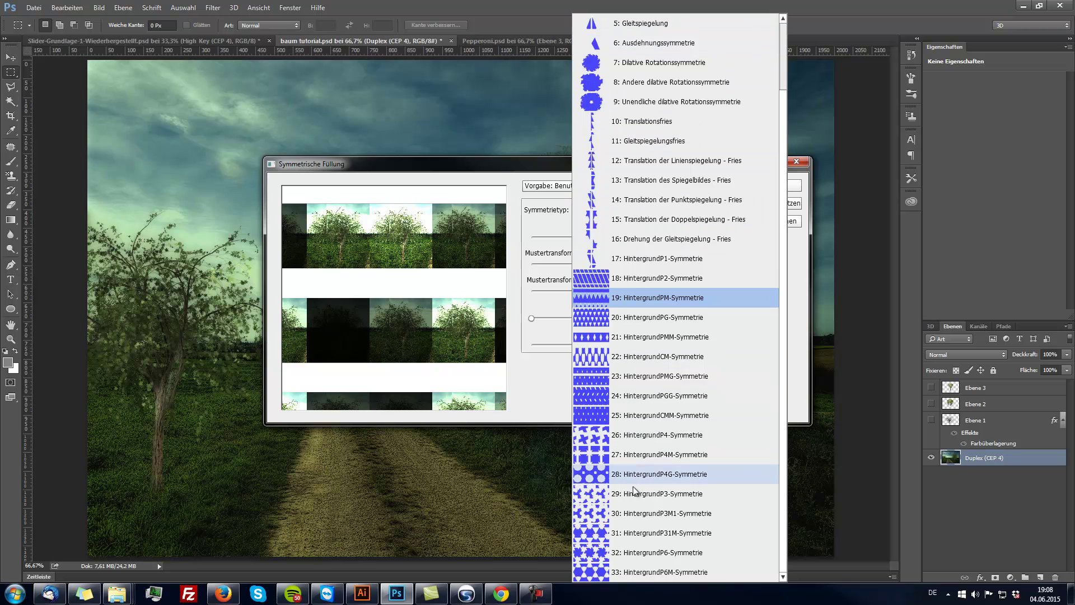
pyautogui.moveTo(786, 86); pyautogui.dragTo(786, 18)
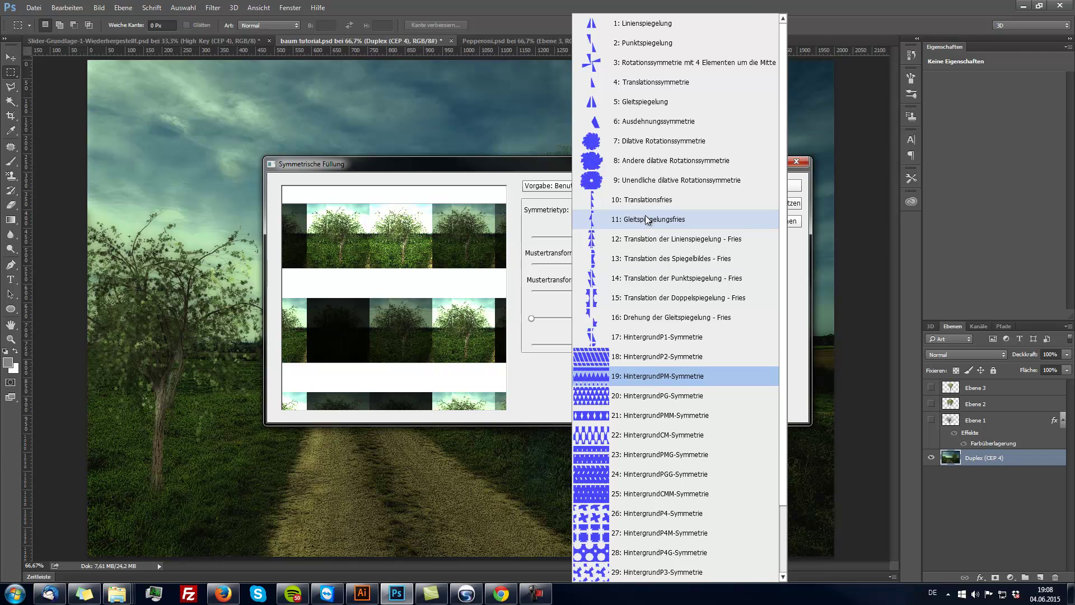
pyautogui.click(651, 147)
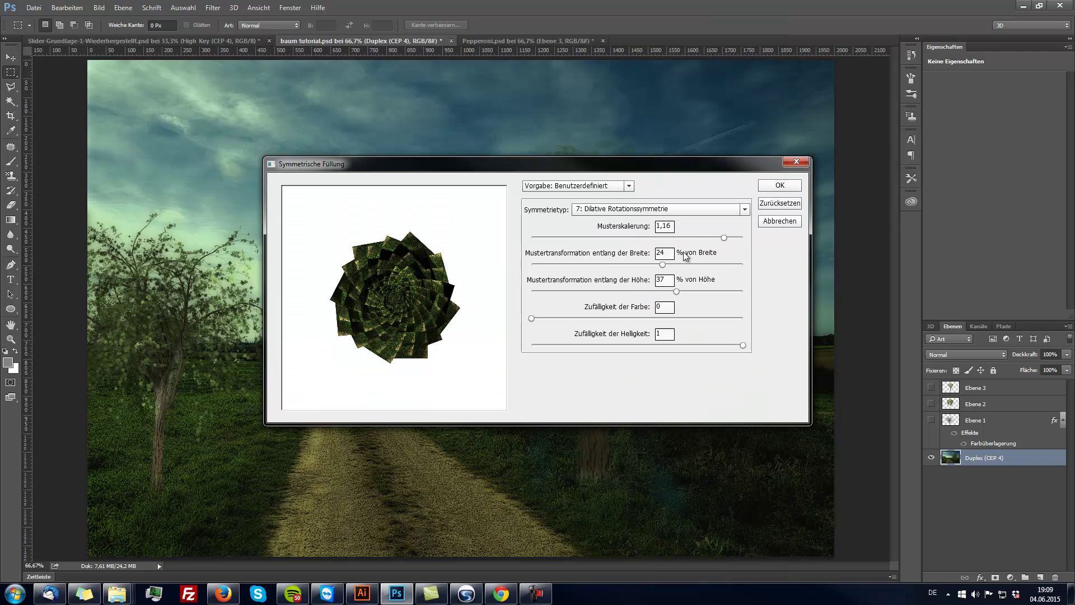
pyautogui.moveTo(611, 264); pyautogui.dragTo(741, 266)
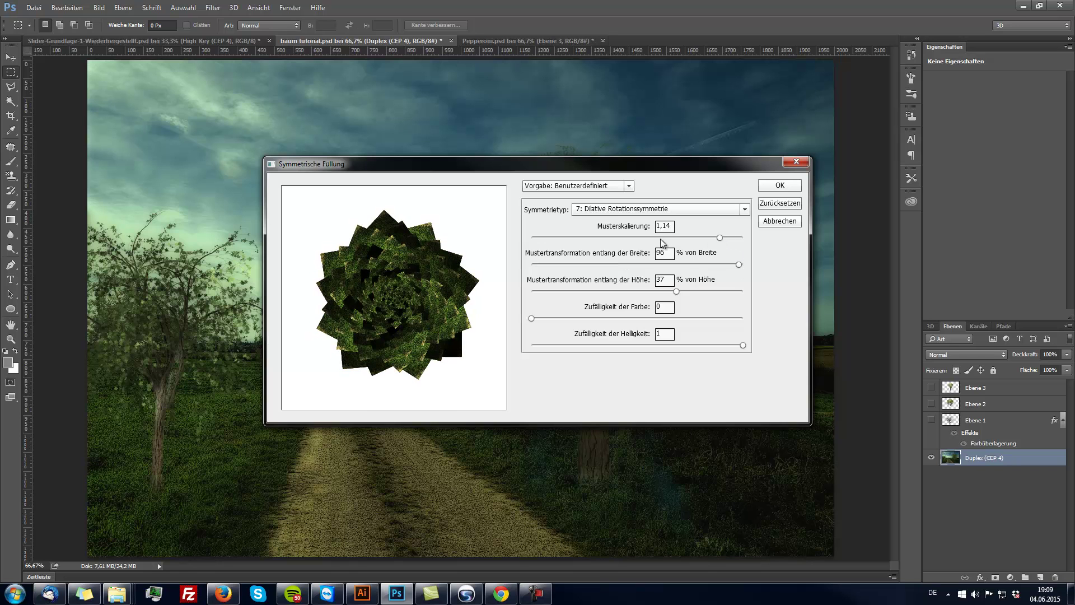
pyautogui.click(780, 186)
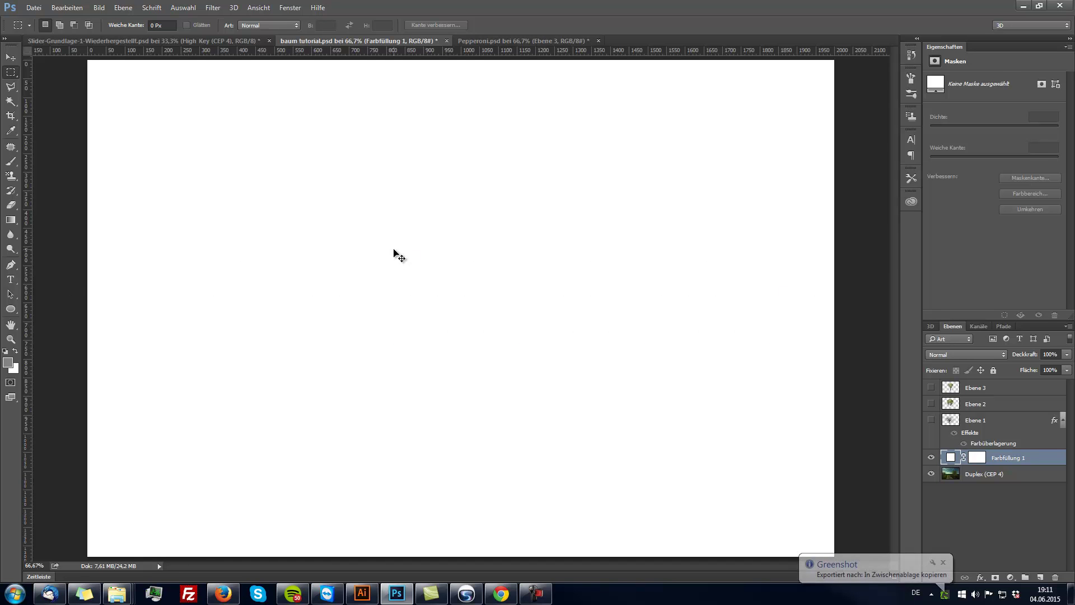
# Paste the cat line drawing as Ebene 4 and rotate it about 19°.
pyautogui.hotkey('ctrl', 'v')
pyautogui.click(67, 7)
pyautogui.moveTo(81, 237)
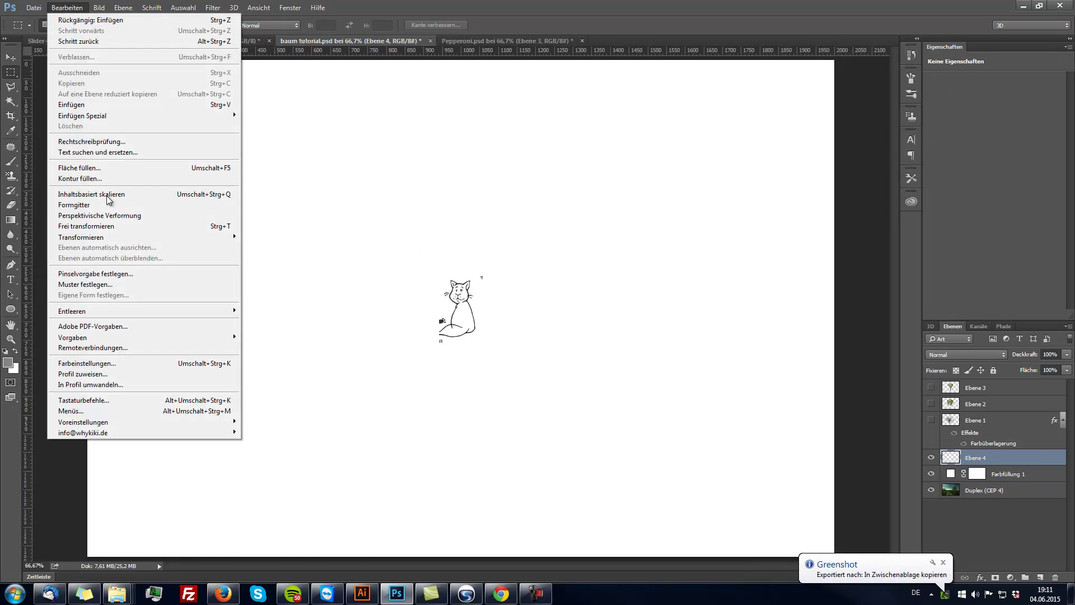
pyautogui.click(260, 263)
pyautogui.moveTo(516, 284); pyautogui.dragTo(510, 337)
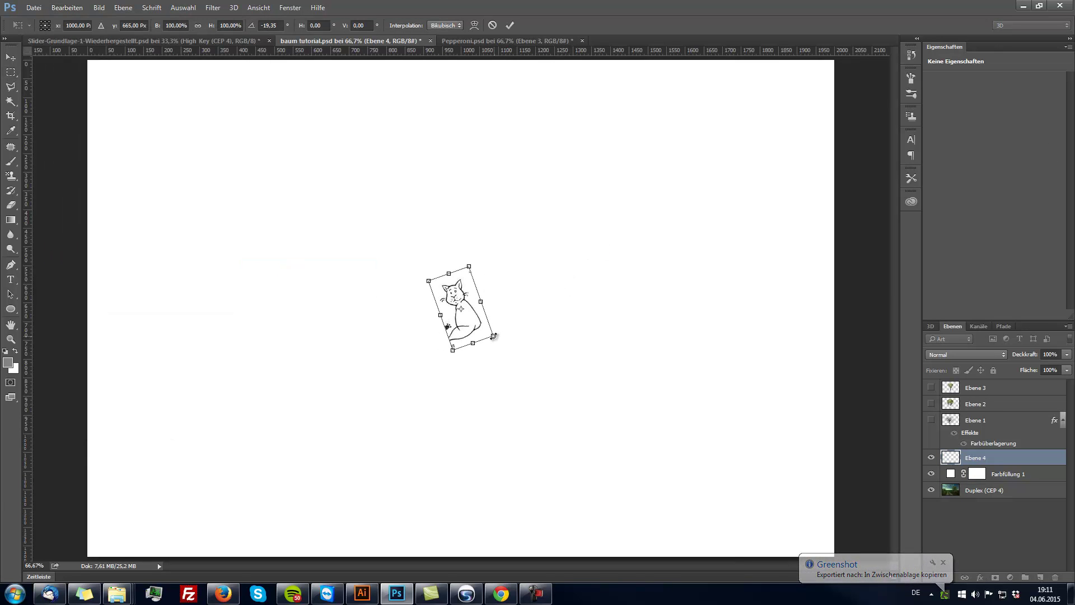
pyautogui.hotkey('alt', 'shift')
pyautogui.press('Return')
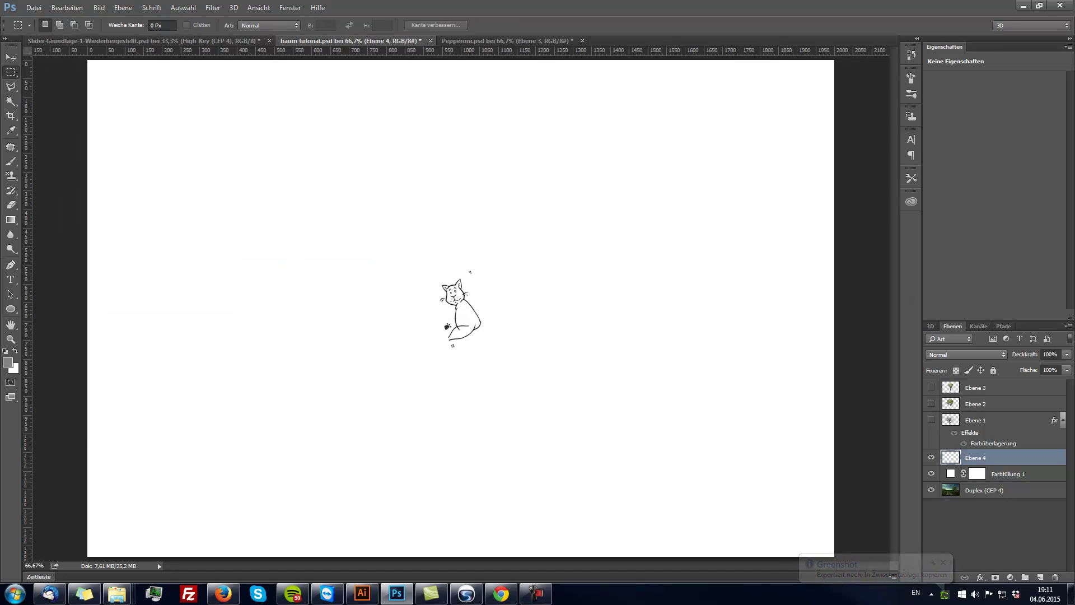
pyautogui.hotkey('alt', 'shift')
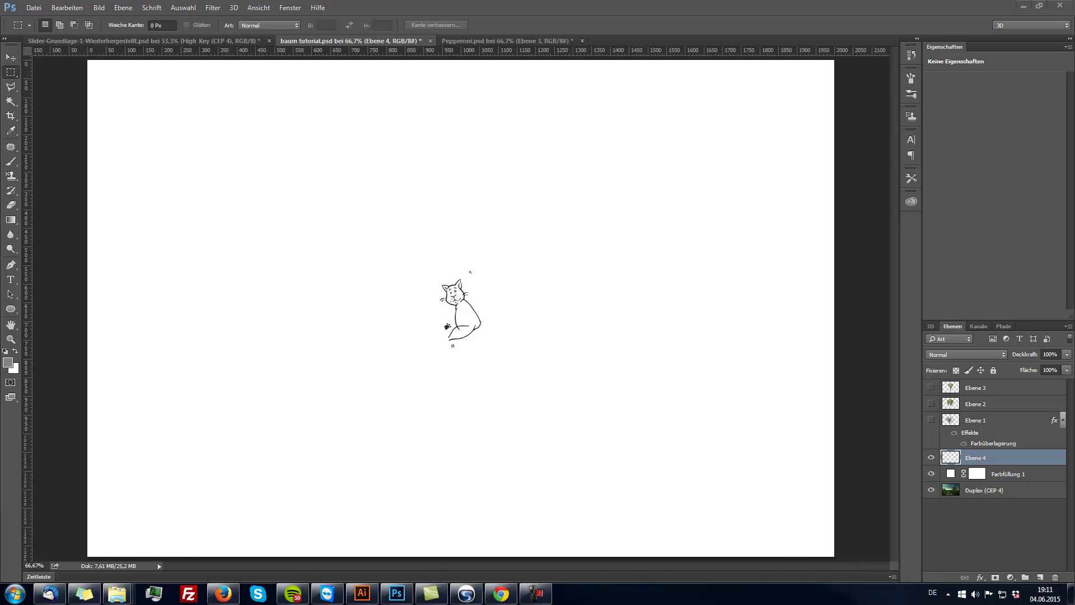
pyautogui.press('Print')
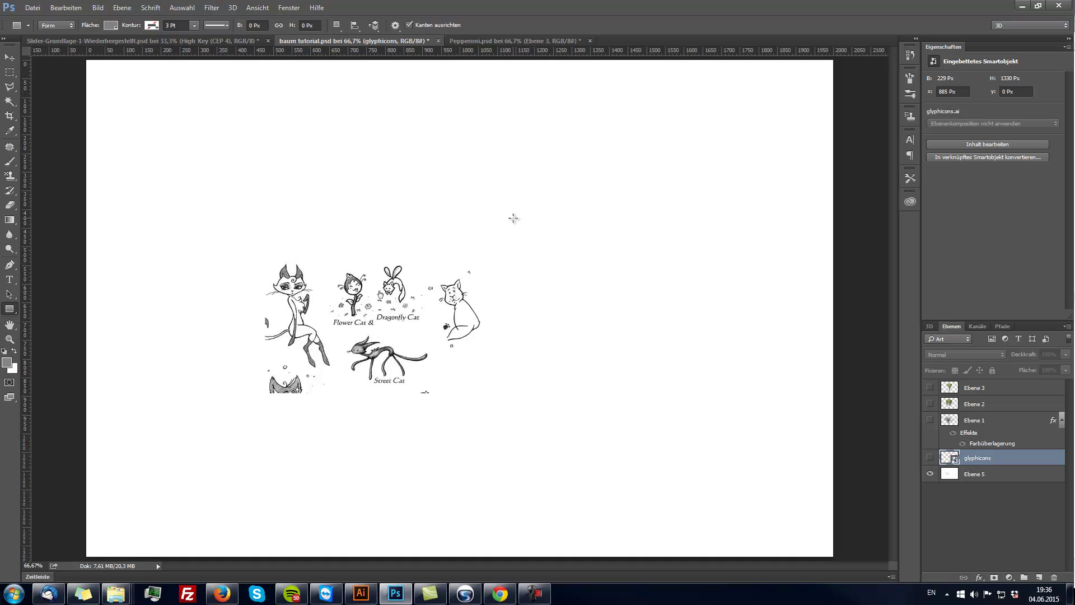
# Draw a small square right of the cat drawings and add a gradient overlay style.
pyautogui.moveTo(535, 208); pyautogui.dragTo(618, 301)
pyautogui.click(122, 7)
pyautogui.moveTo(135, 79)
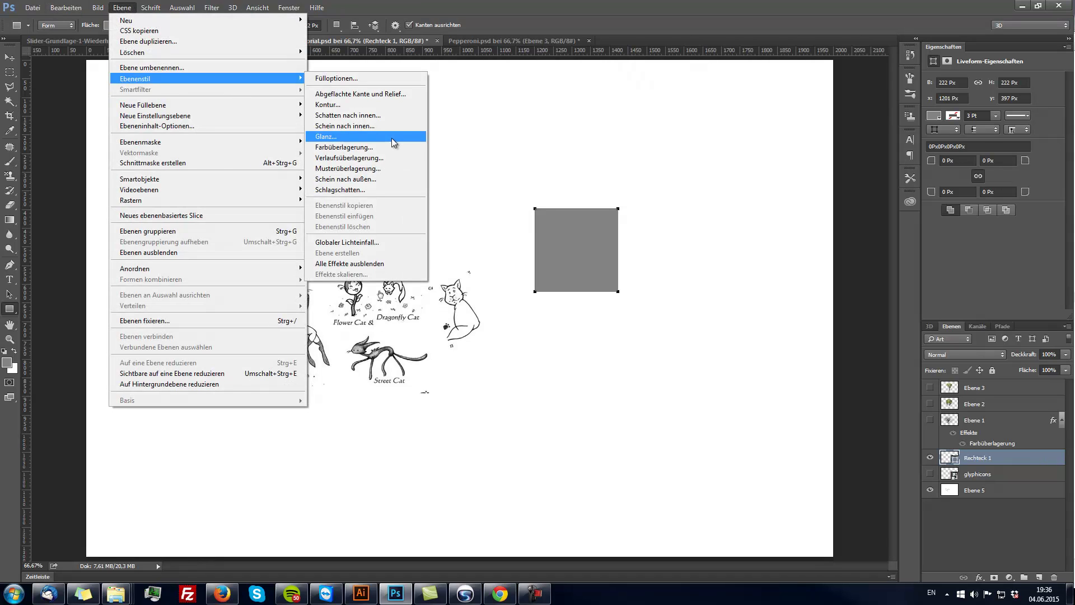
pyautogui.click(347, 158)
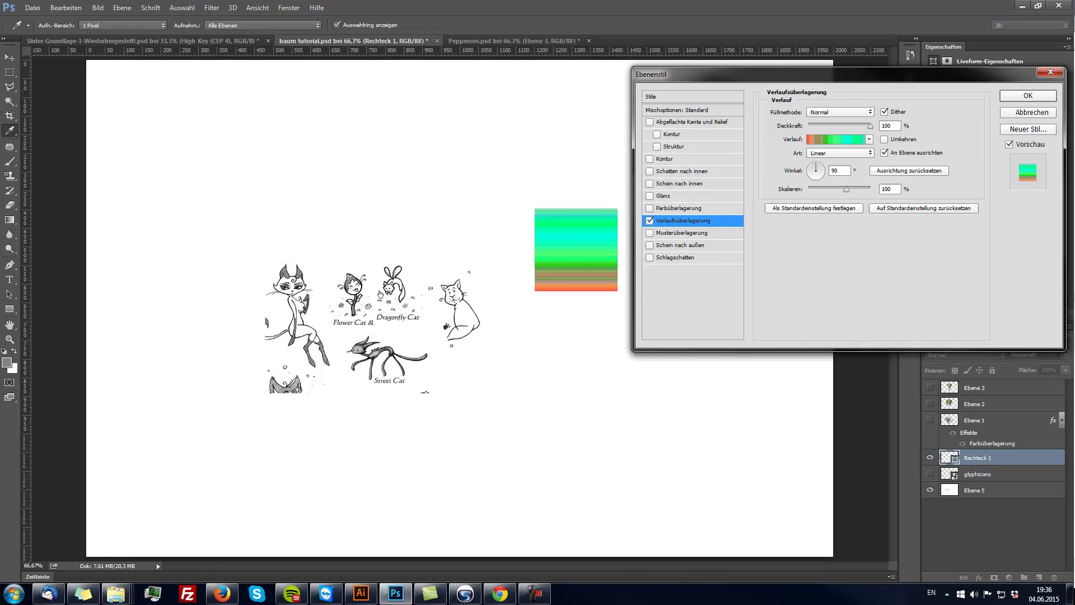
pyautogui.click(837, 139)
# Make the overlay an RGB noise gradient with adjusted roughness and narrowed red/green ranges, and apply it.
pyautogui.moveTo(789, 160); pyautogui.dragTo(213, 164)
pyautogui.click(227, 203)
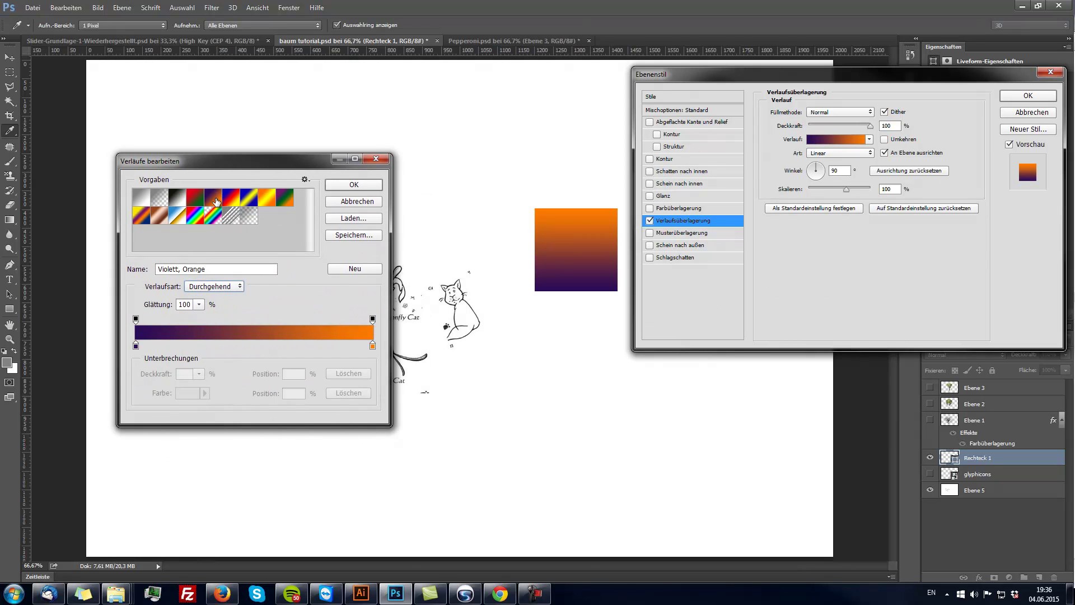
pyautogui.click(223, 289)
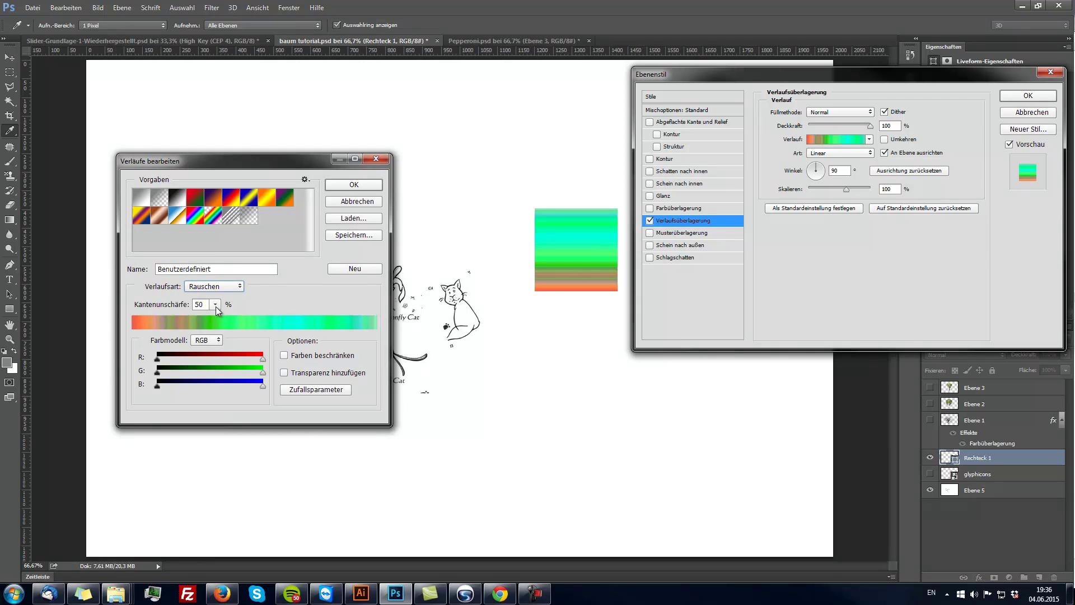
pyautogui.click(205, 340)
pyautogui.click(202, 342)
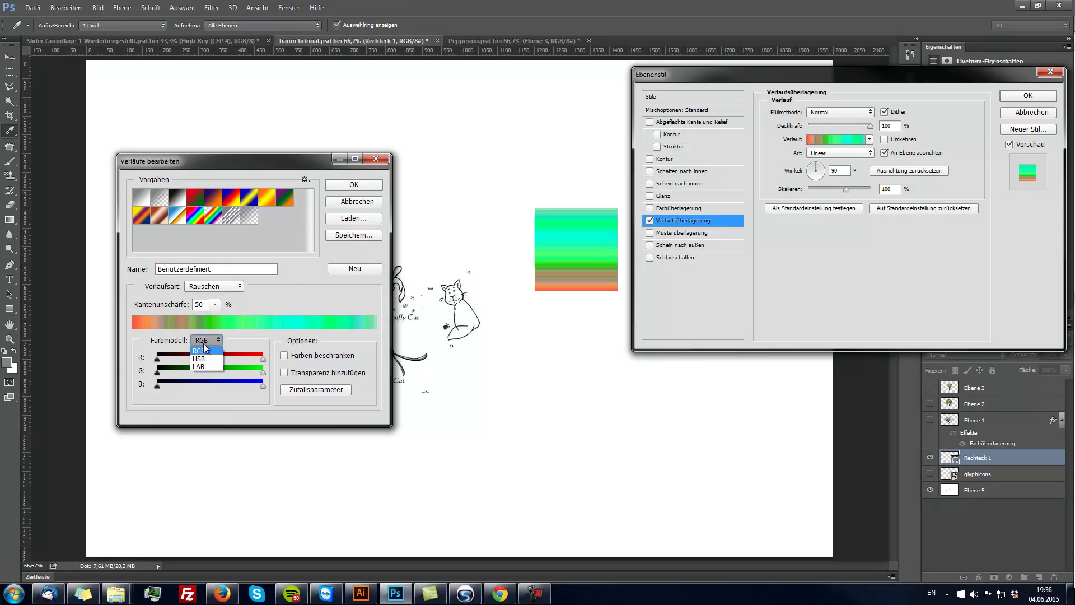
pyautogui.moveTo(213, 307)
pyautogui.mouseDown()
pyautogui.moveTo(161, 322)
pyautogui.moveTo(291, 321)
pyautogui.mouseUp()
pyautogui.moveTo(157, 359); pyautogui.dragTo(201, 386)
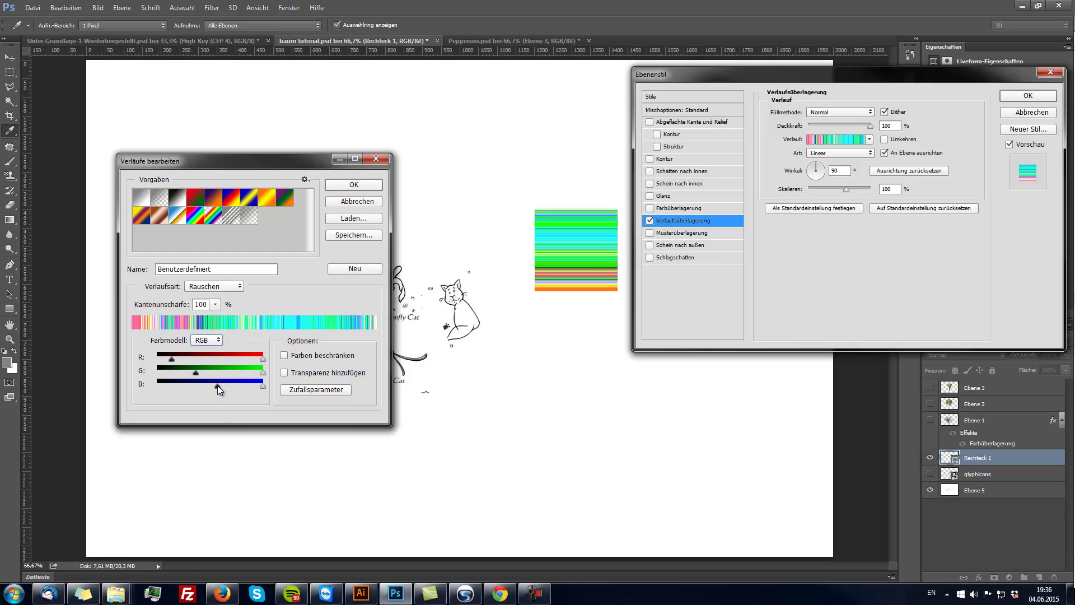
pyautogui.click(361, 185)
pyautogui.click(1024, 95)
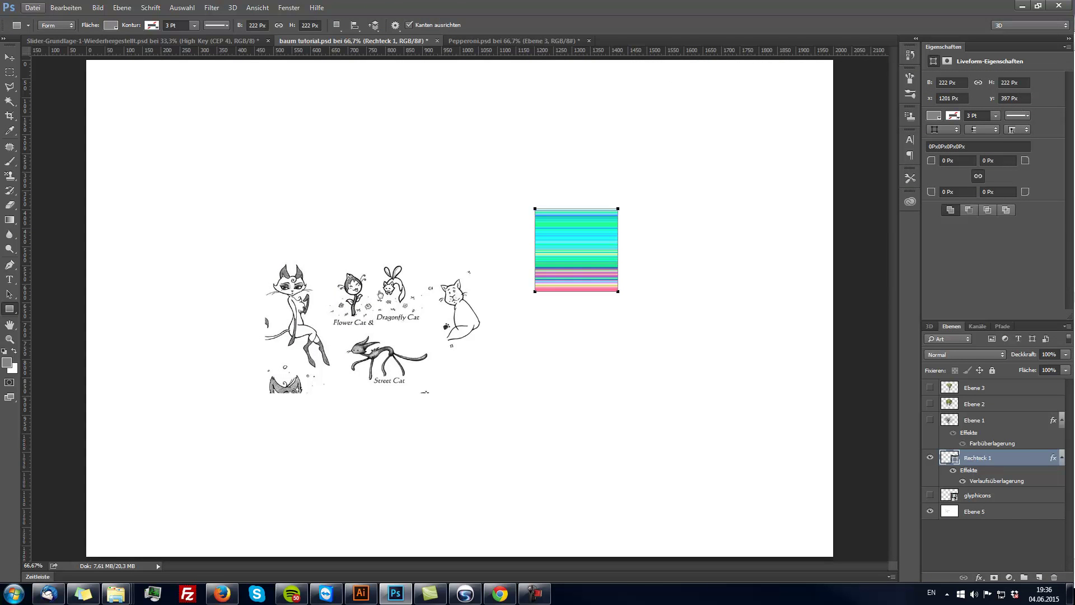
pyautogui.click(11, 70)
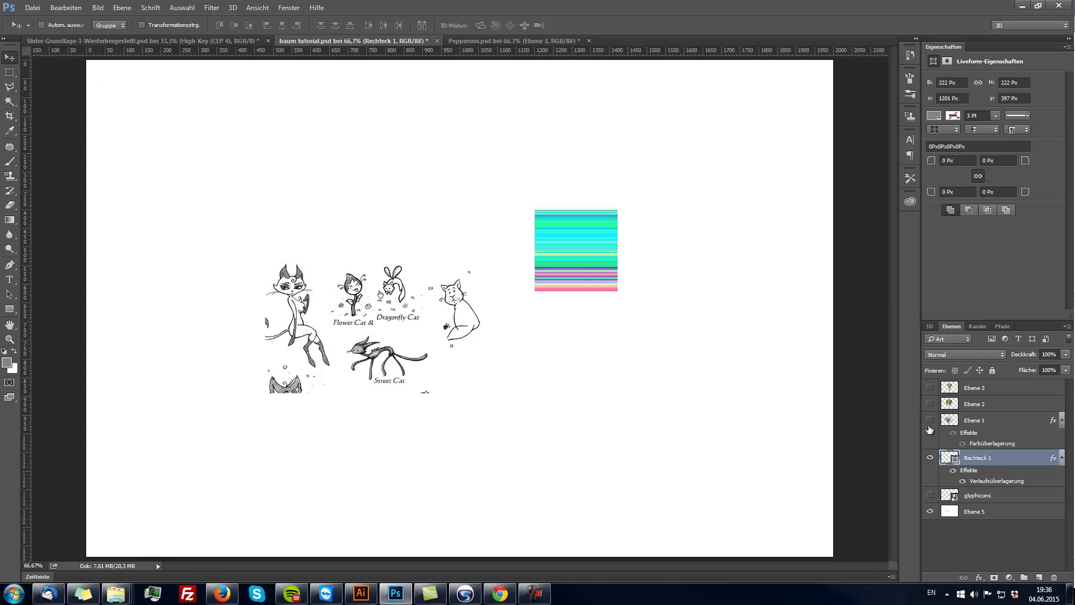
# Define the striped square as pattern Muster 8 and hide the Rechteck 1 layer.
pyautogui.keyDown('ctrl'); pyautogui.click(950, 461); pyautogui.keyUp('ctrl')
pyautogui.click(66, 8)
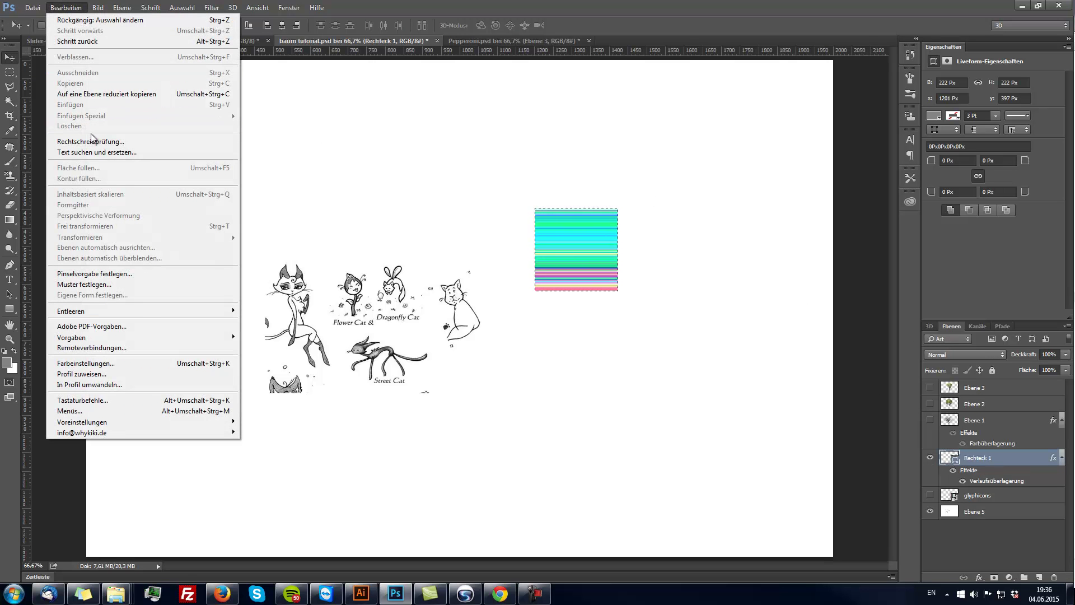
pyautogui.click(105, 281)
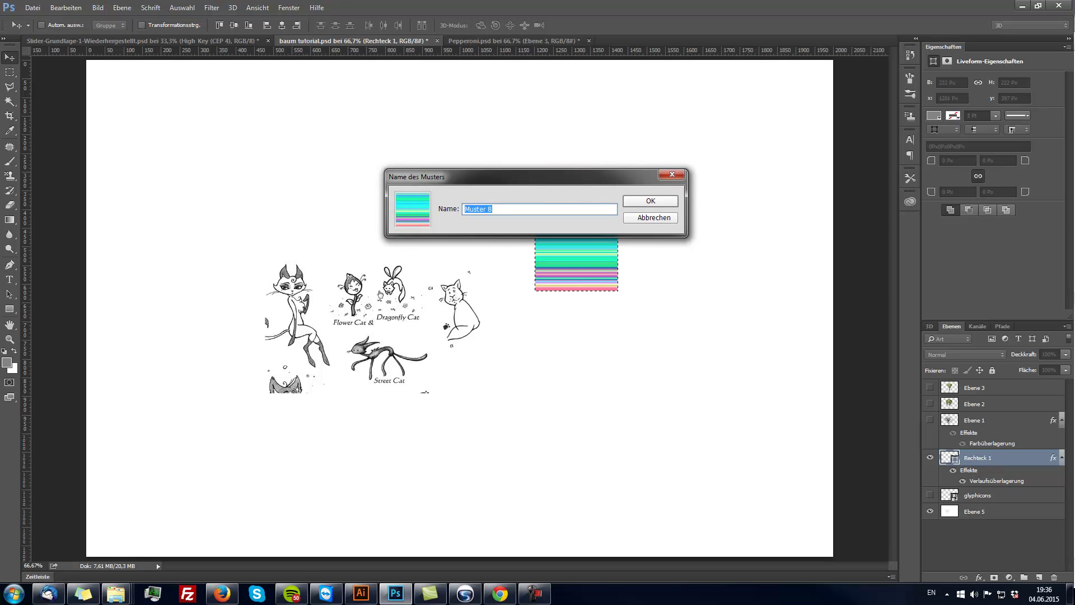
pyautogui.press('Return')
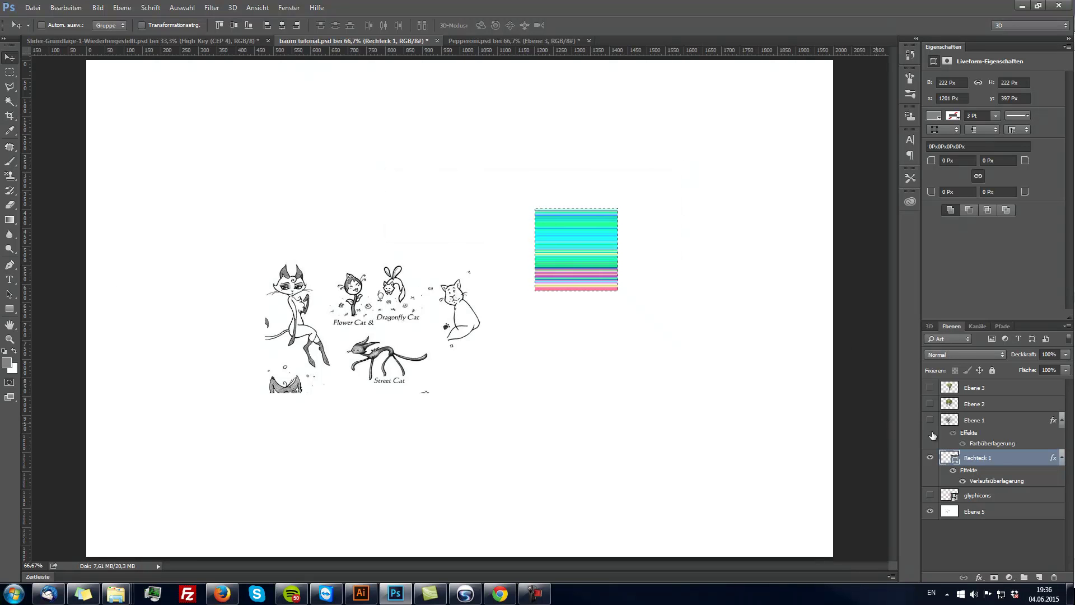
pyautogui.click(929, 458)
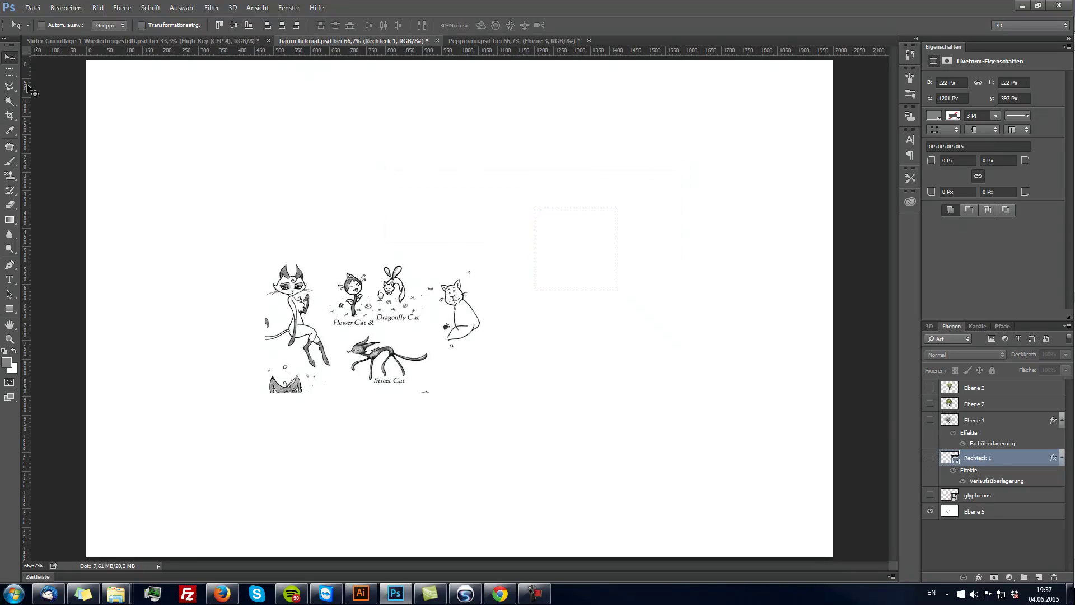
# Cancel the Pepperoni.psd save prompt, select the whole canvas, and make Ebene 3 the active layer.
pyautogui.press('m')
pyautogui.hotkey('ctrl', 'q')
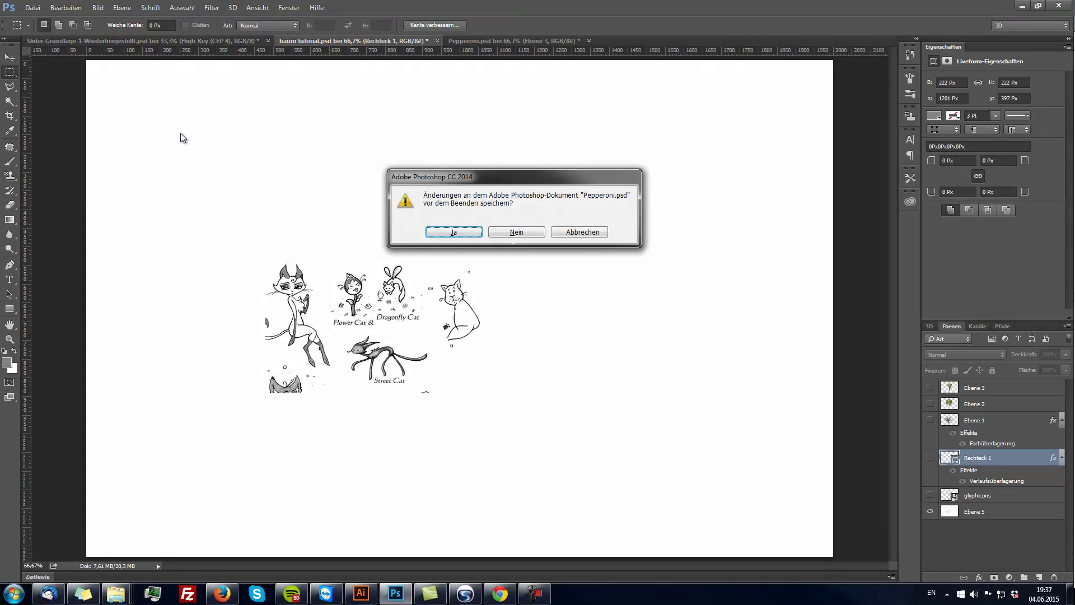
pyautogui.click(574, 232)
pyautogui.hotkey('ctrl', 'a')
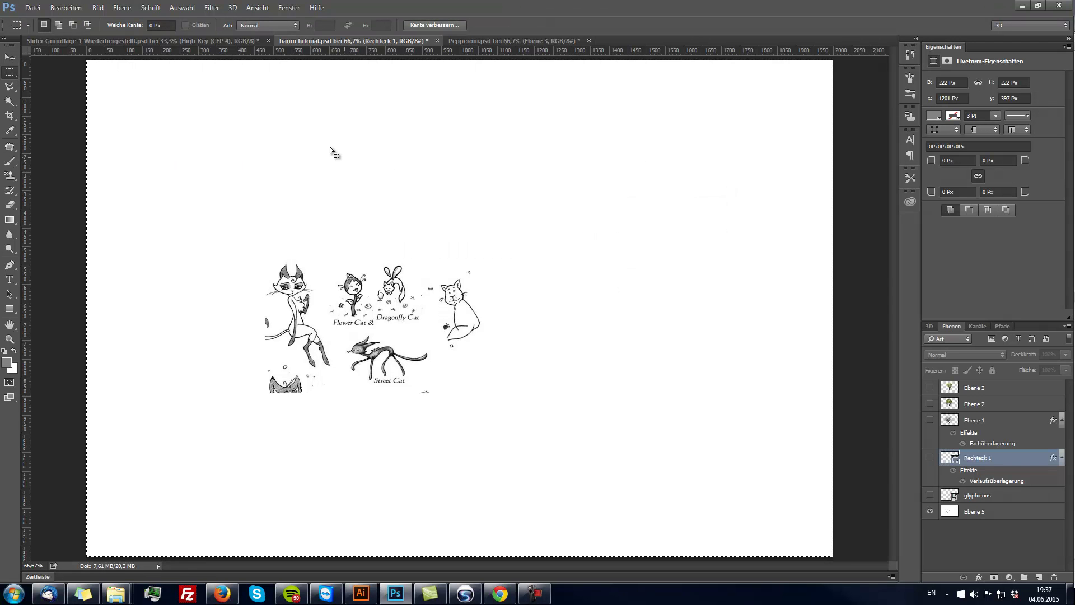
pyautogui.click(122, 8)
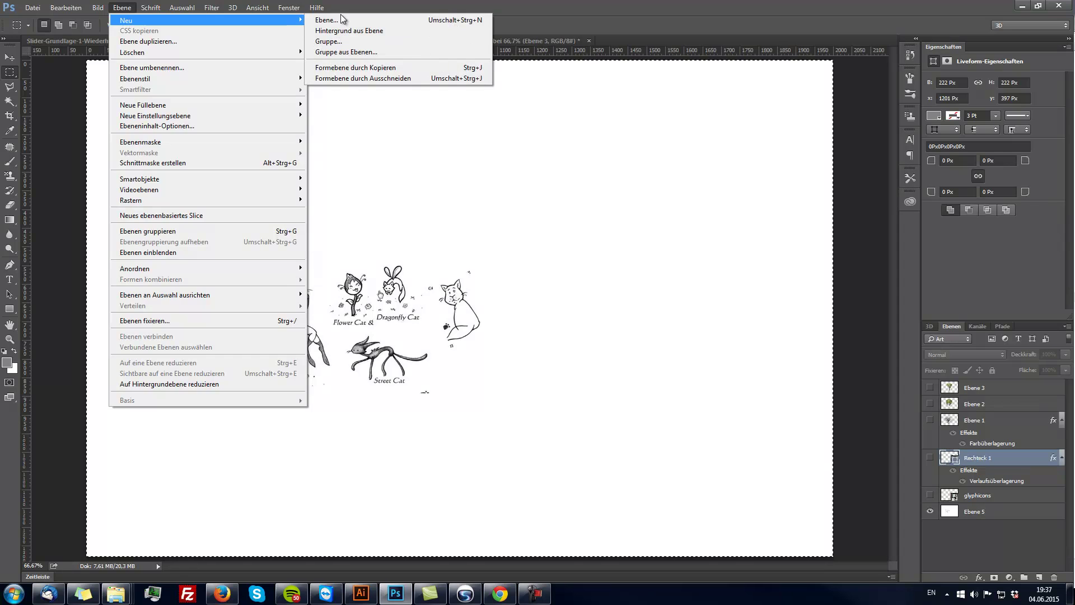
pyautogui.click(65, 8)
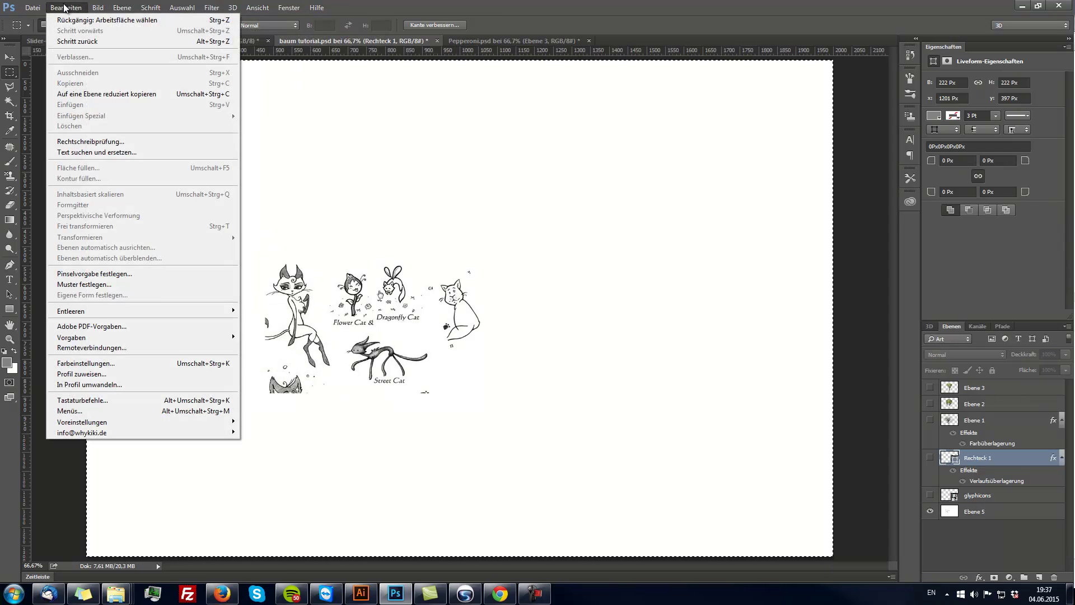
pyautogui.click(574, 248)
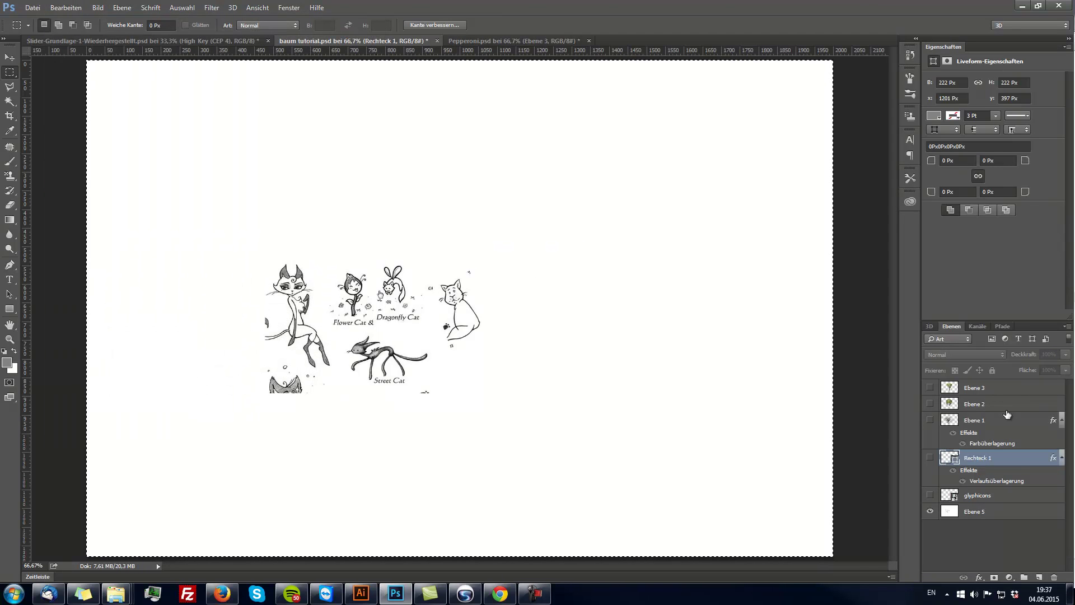
pyautogui.click(988, 387)
pyautogui.click(65, 8)
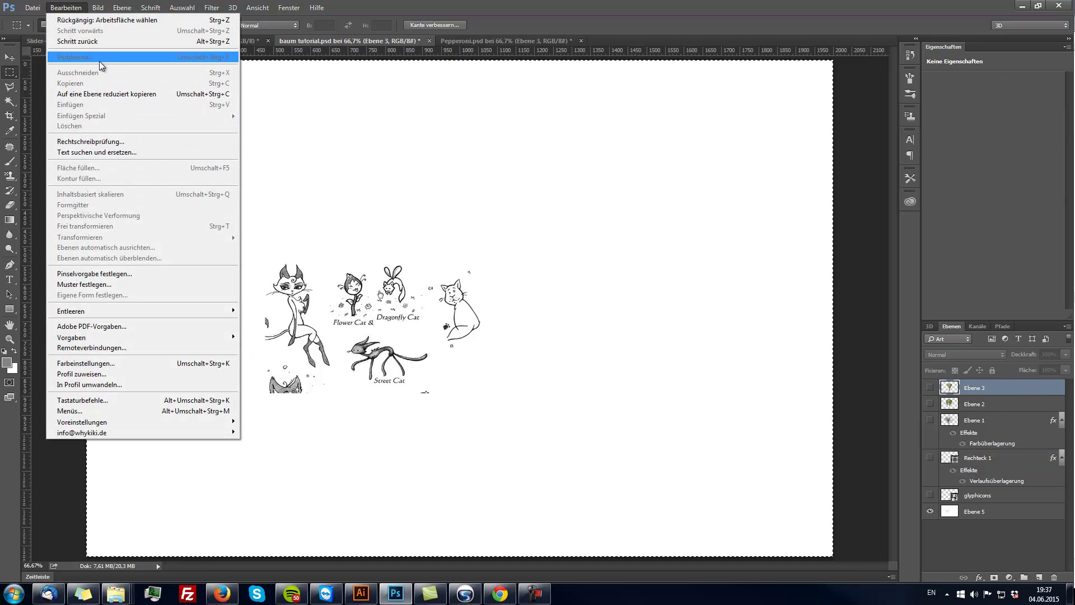
# Show Ebene 3 and fill it with the cyan striped pattern using the Symmetrische Füllung script.
pyautogui.click(930, 387)
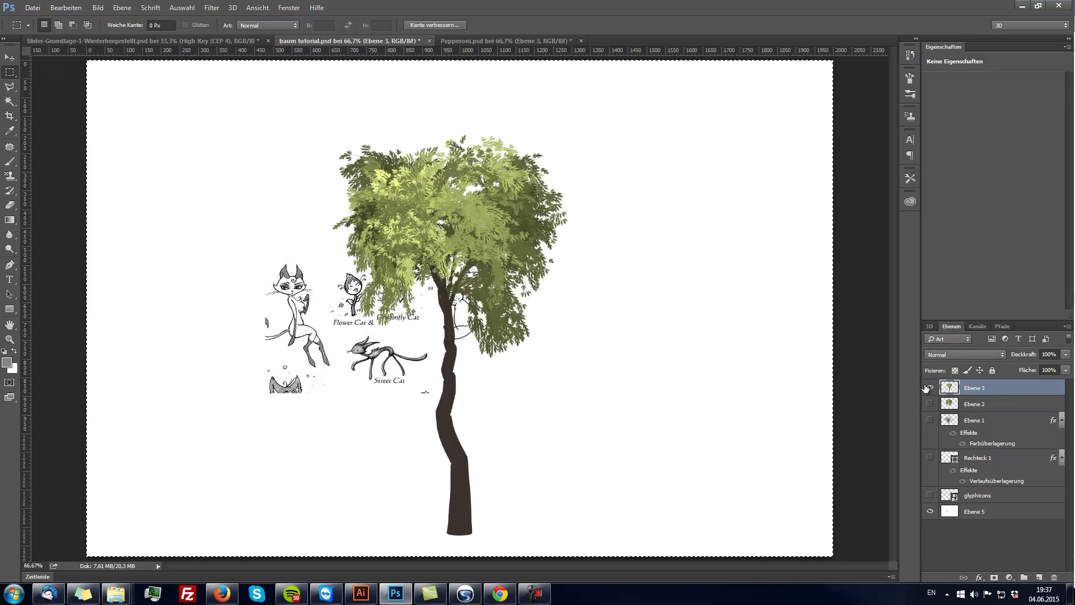
pyautogui.click(65, 8)
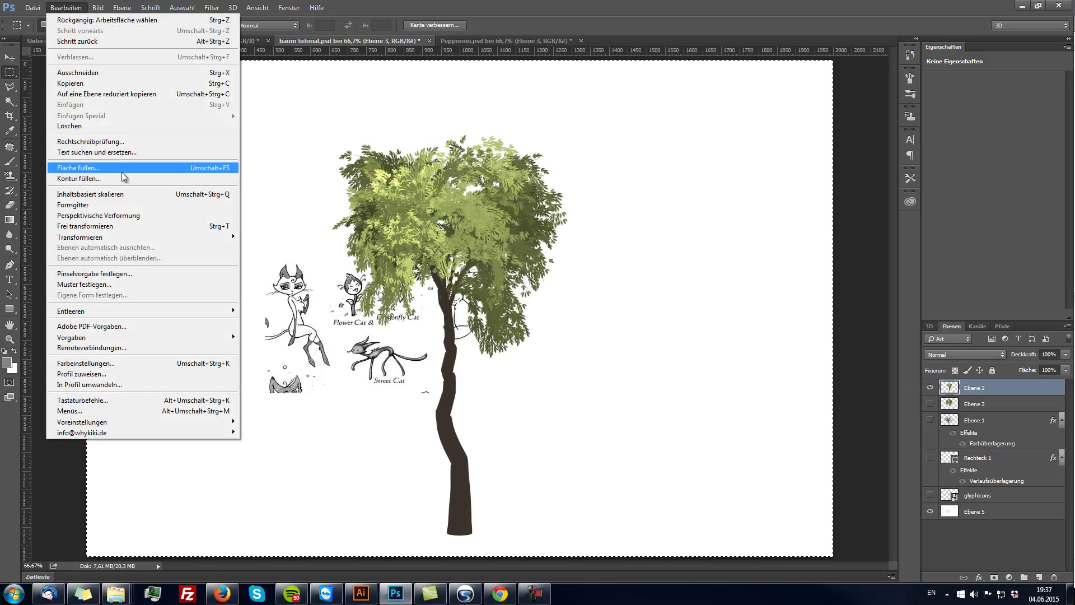
pyautogui.click(128, 165)
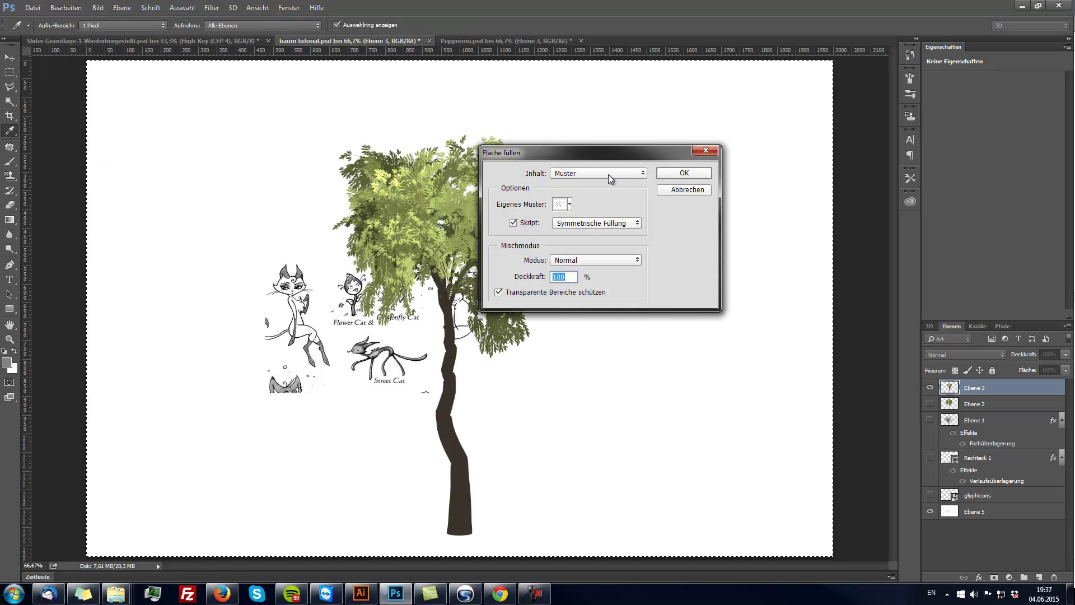
pyautogui.click(569, 203)
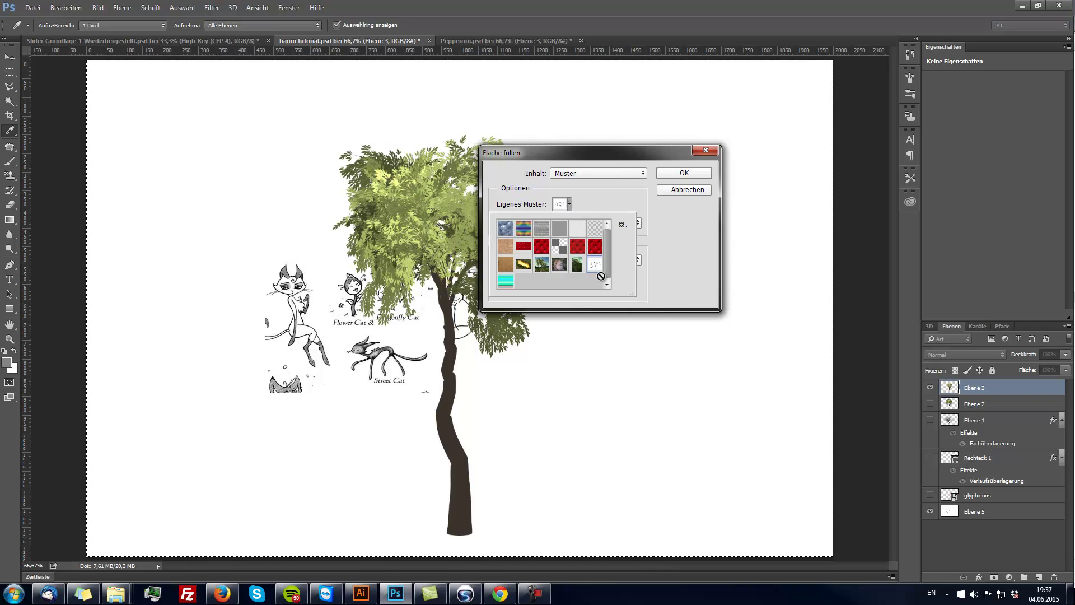
pyautogui.click(502, 283)
pyautogui.click(608, 201)
pyautogui.click(686, 172)
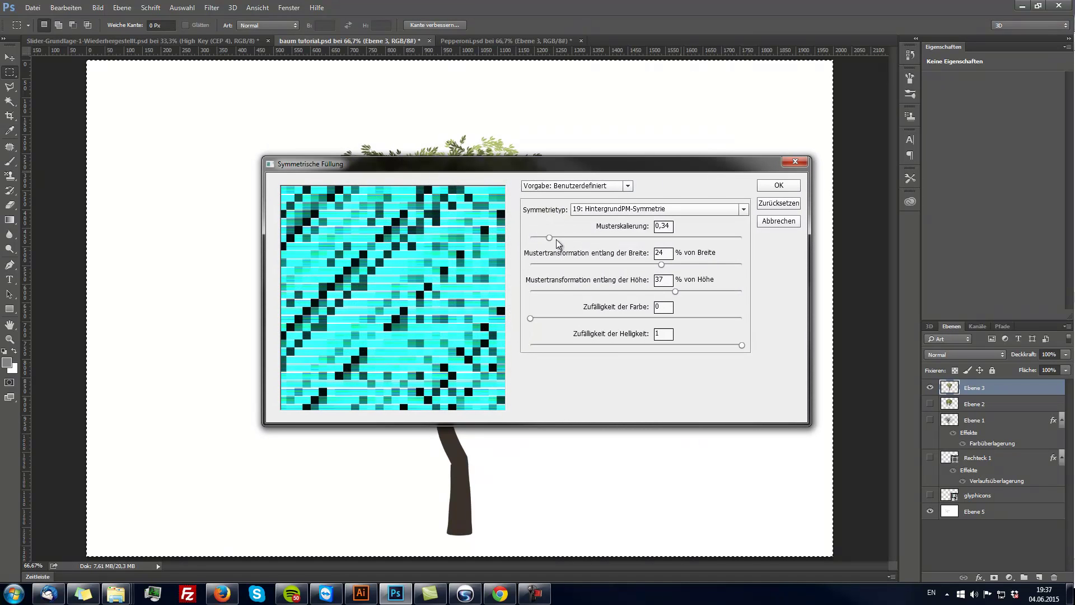
# Set pattern scaling to 0,37, adjust the width offset, apply, then hide and delete Ebene 3.
pyautogui.click(573, 238)
pyautogui.click(563, 264)
pyautogui.click(779, 184)
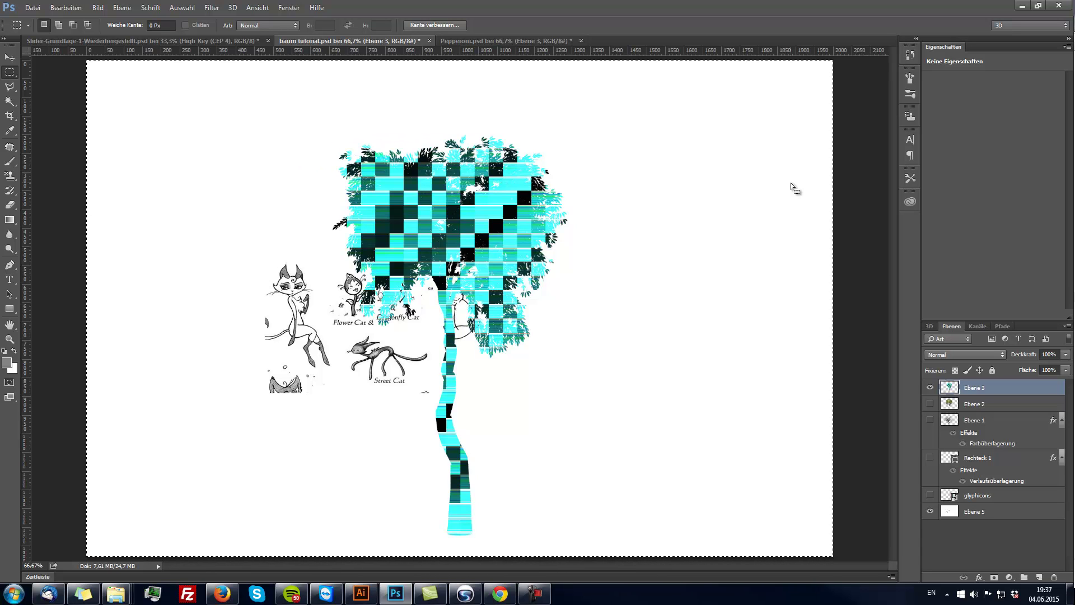
pyautogui.click(930, 390)
pyautogui.click(1054, 576)
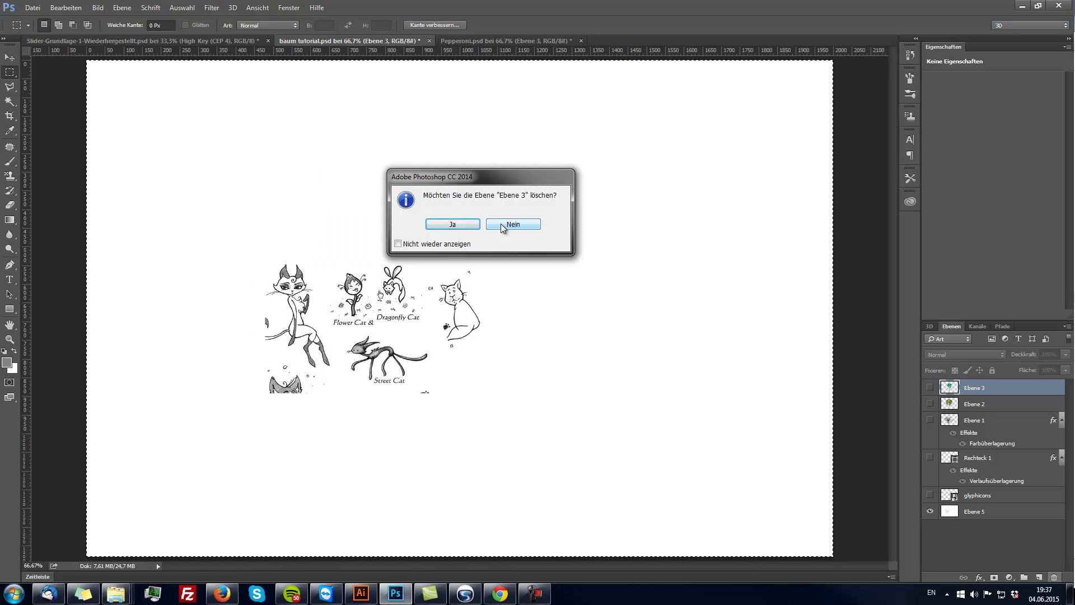
# Decline deleting Ebene 3 and browse the Datei menu.
pyautogui.click(501, 225)
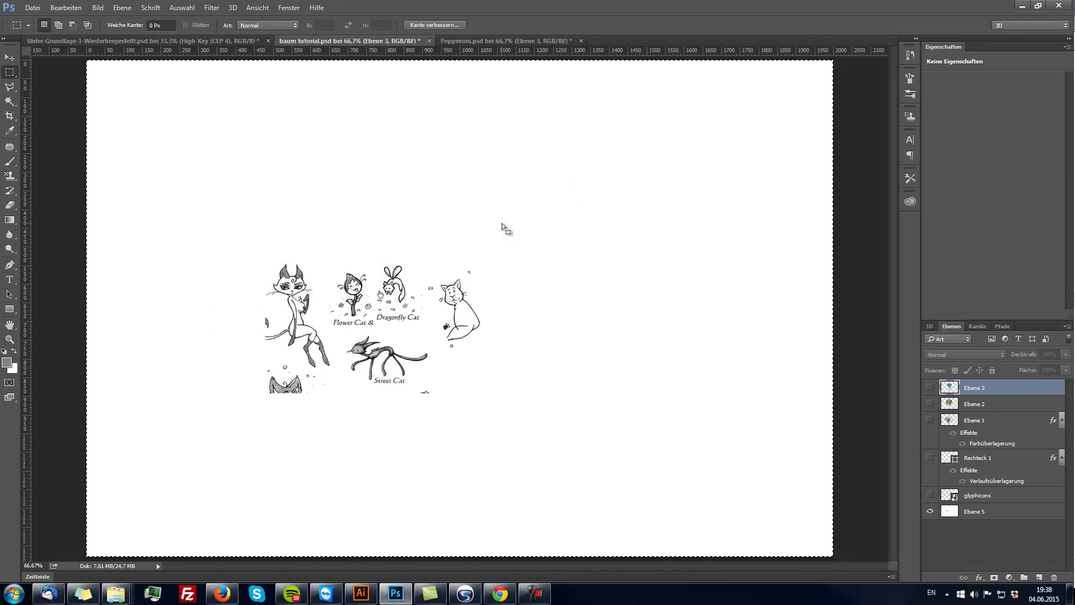
pyautogui.click(33, 8)
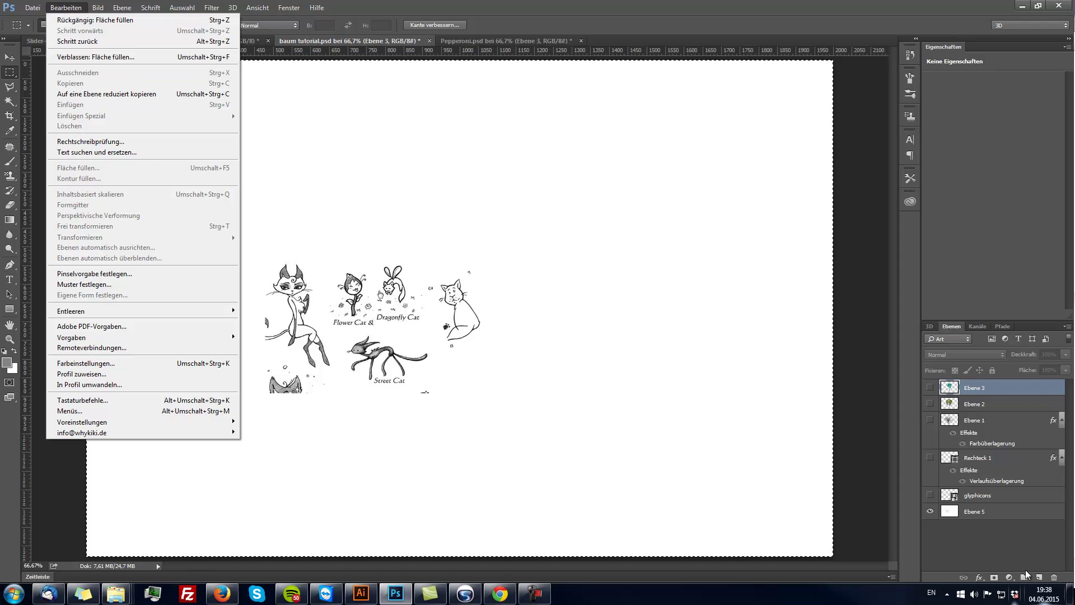
# Add a new empty layer and set up a pattern fill with the Spirale script and red pattern.
pyautogui.click(1037, 577)
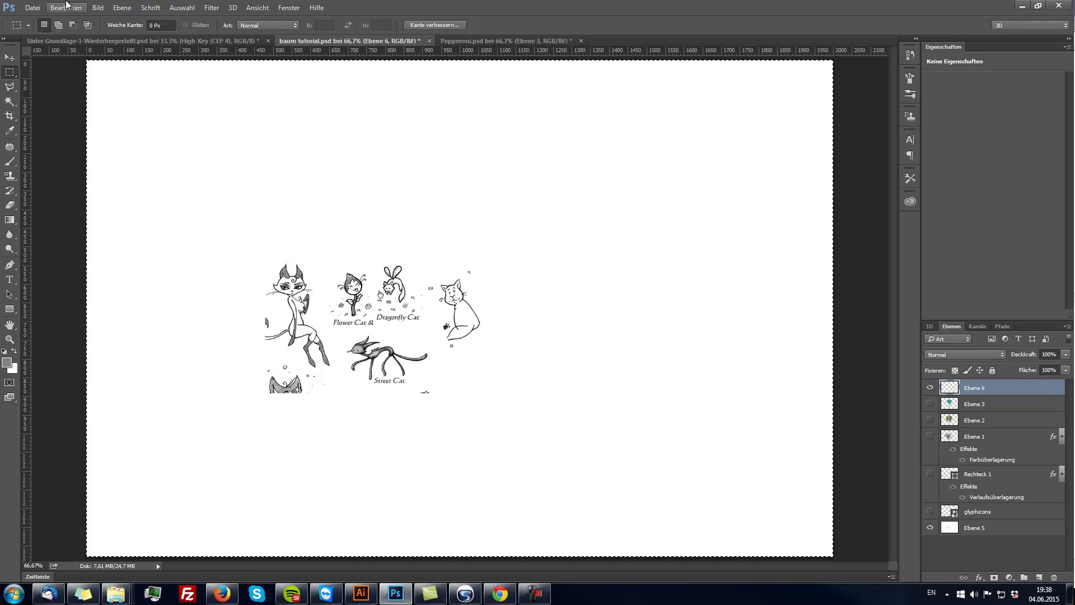
pyautogui.click(67, 7)
pyautogui.click(136, 167)
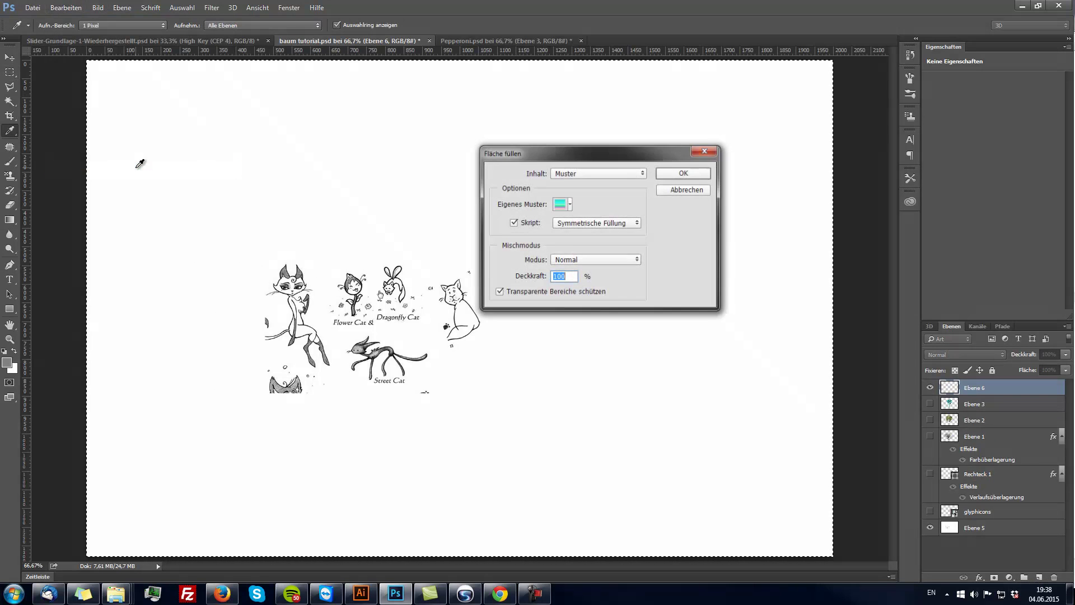
pyautogui.click(597, 222)
pyautogui.click(599, 266)
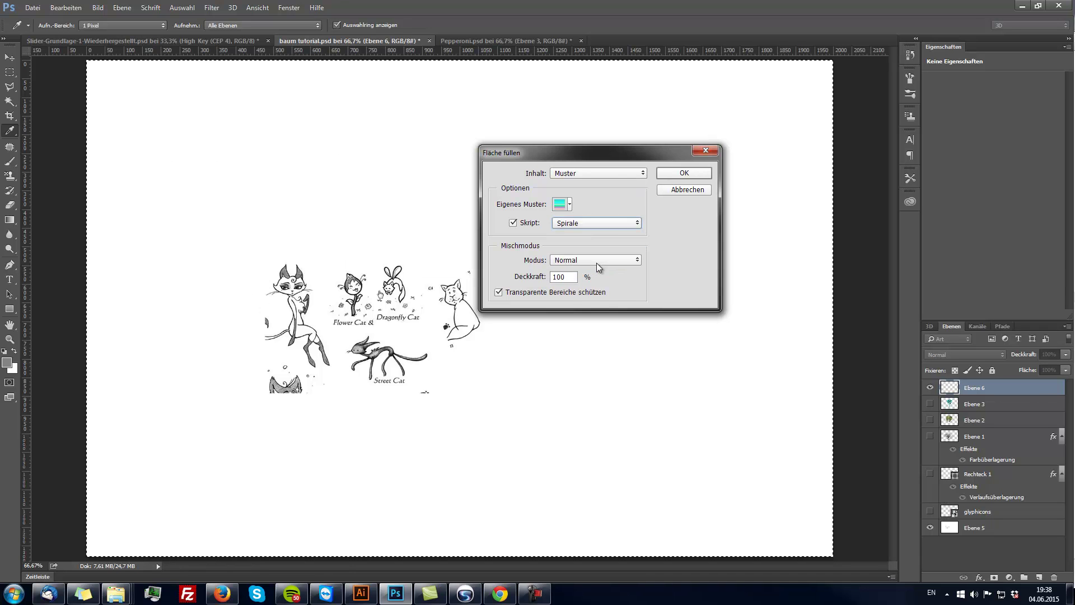
pyautogui.click(570, 199)
pyautogui.click(543, 246)
# Preview the spiral with larger pattern scale and changed ring spacing, then cancel it.
pyautogui.click(697, 171)
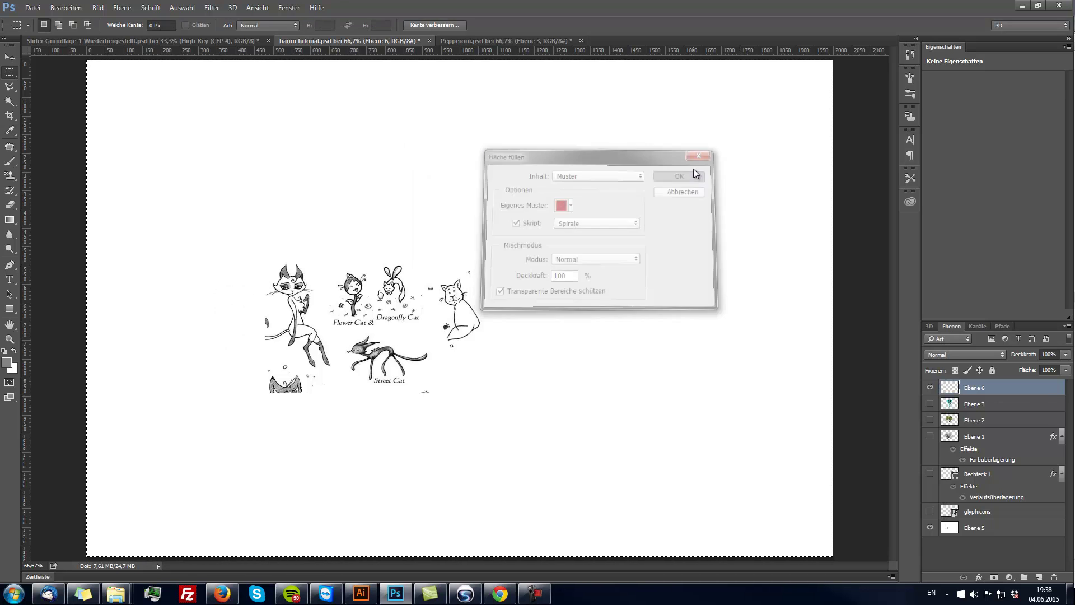
pyautogui.moveTo(613, 219); pyautogui.dragTo(630, 219)
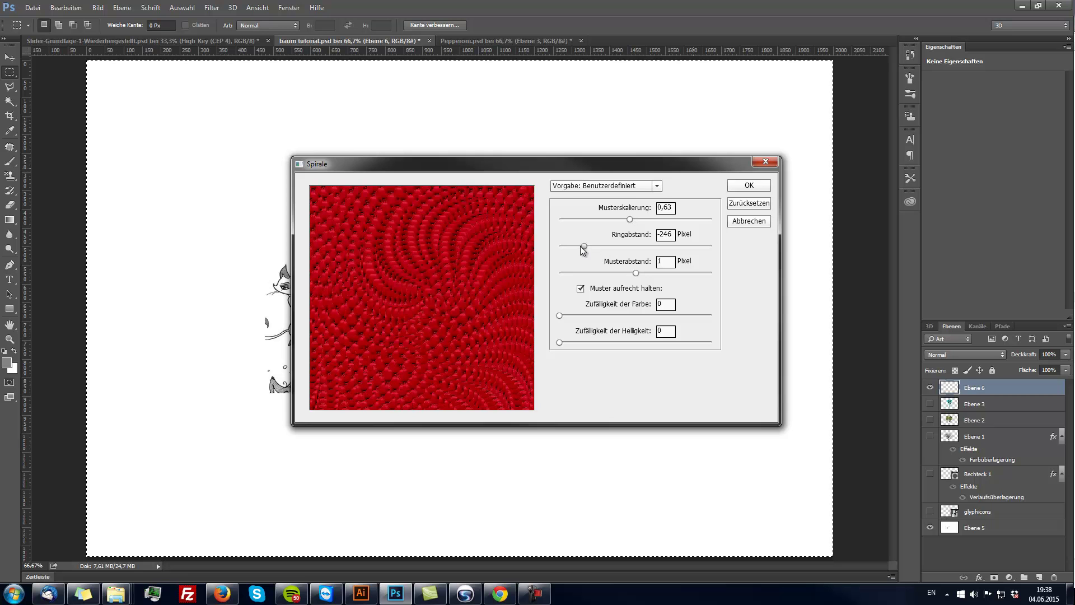
pyautogui.moveTo(595, 247)
pyautogui.mouseDown()
pyautogui.moveTo(583, 246)
pyautogui.moveTo(598, 246)
pyautogui.mouseUp()
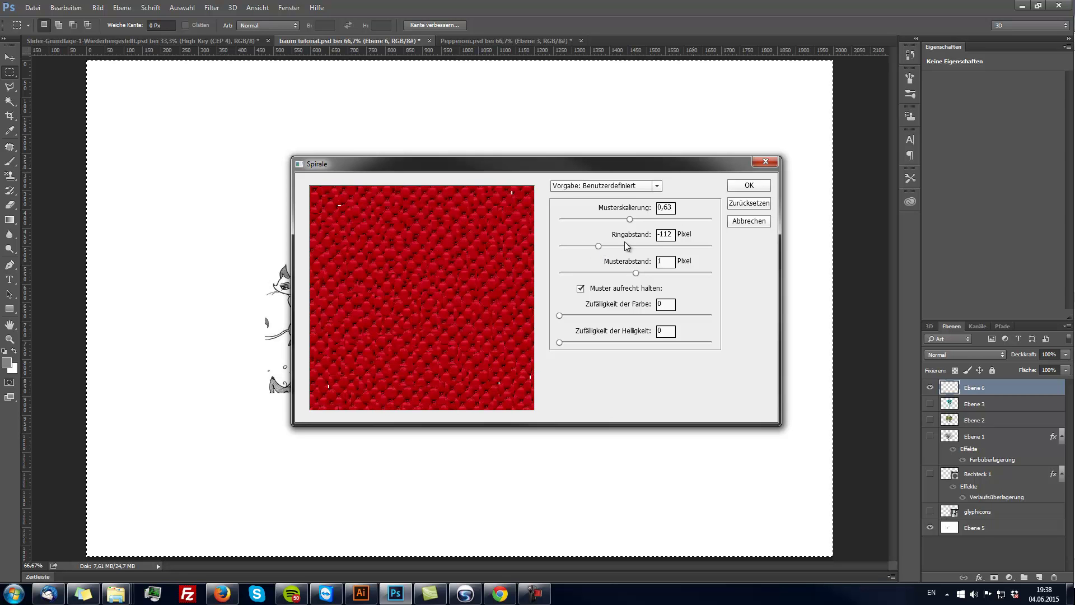
pyautogui.click(748, 221)
pyautogui.click(119, 9)
pyautogui.moveTo(143, 105)
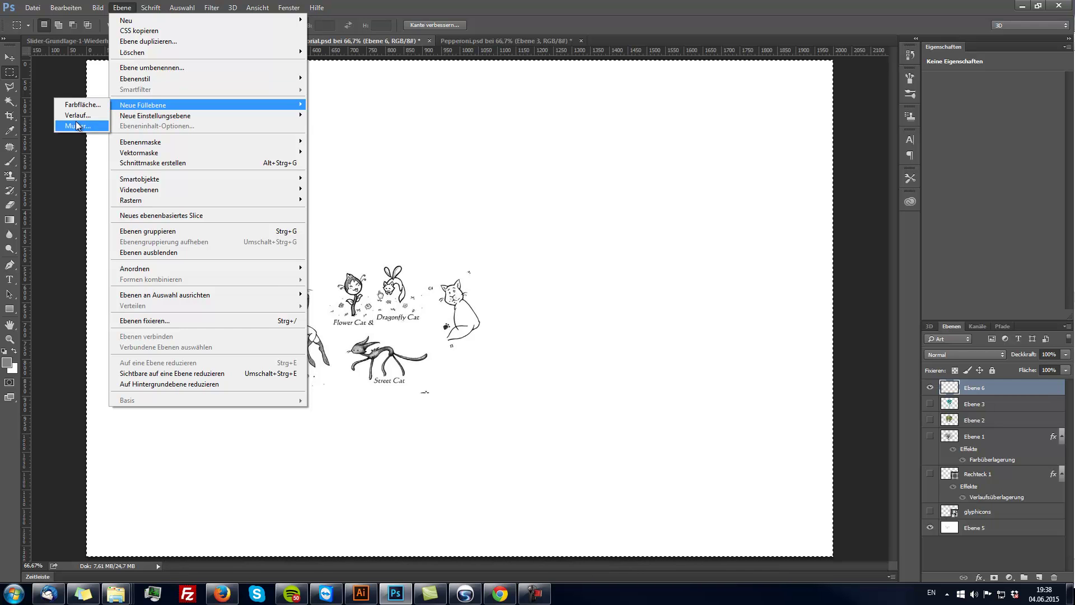
# Add pattern-fill layer Musterfüllung 1, switch it to the red quilted pattern, then hide it.
pyautogui.click(77, 126)
pyautogui.click(648, 189)
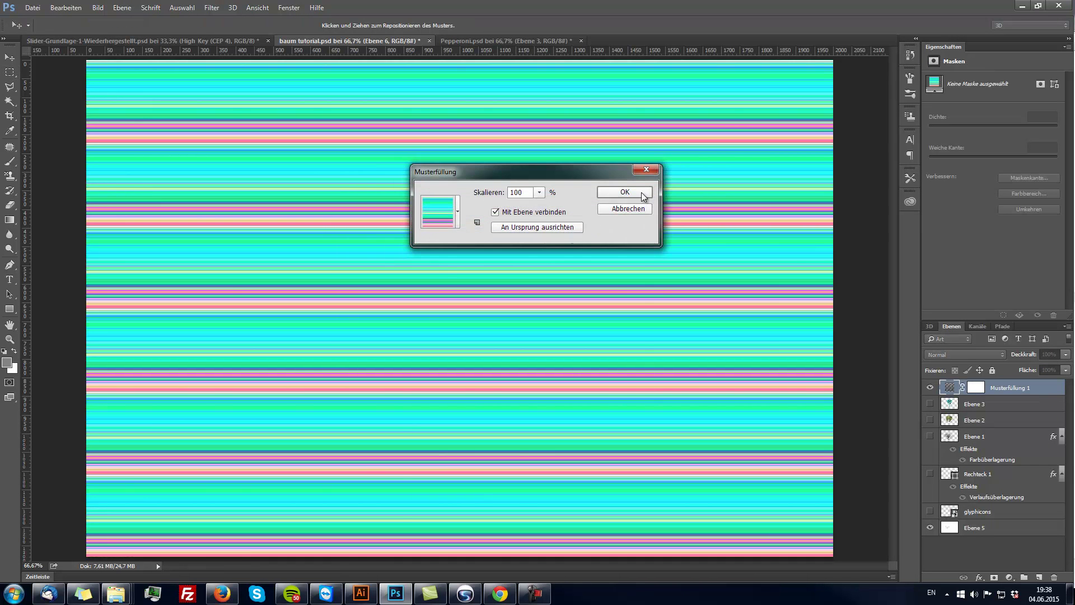
pyautogui.click(637, 192)
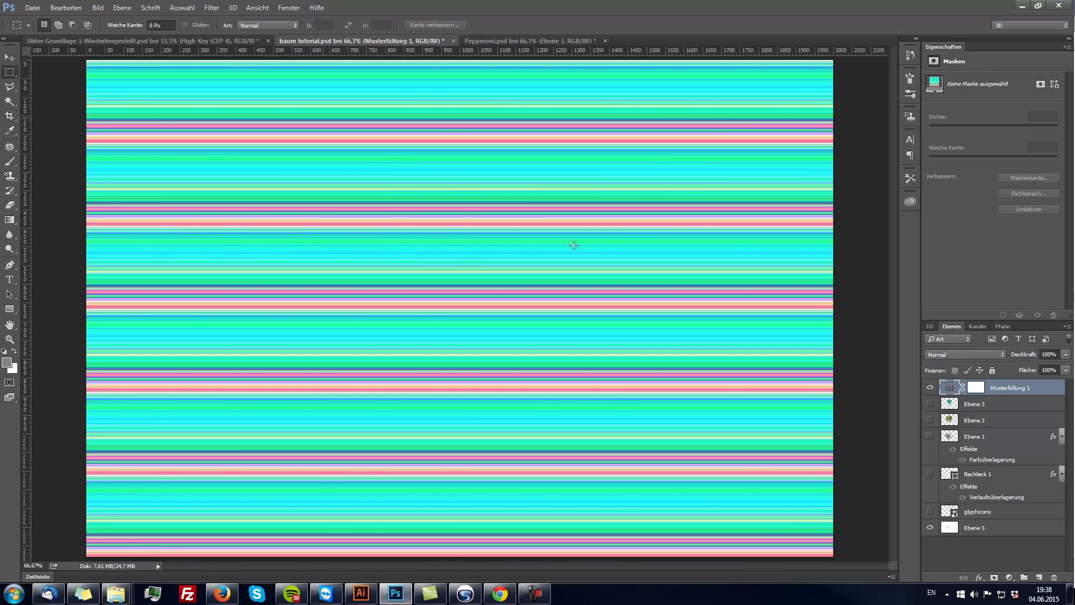
pyautogui.doubleClick(949, 387)
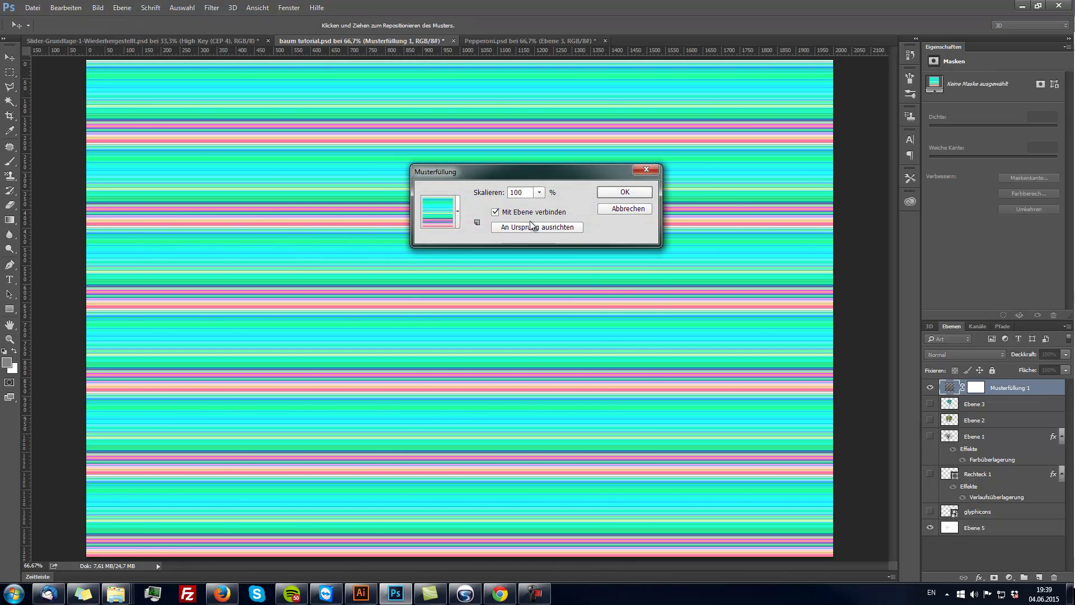
pyautogui.click(448, 210)
pyautogui.click(455, 263)
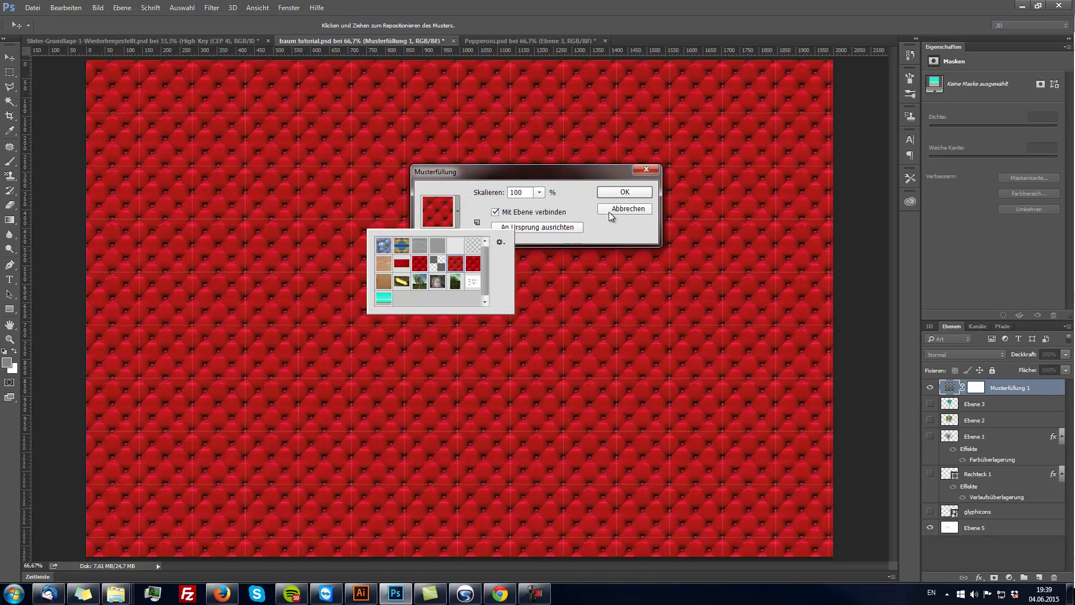
pyautogui.click(473, 263)
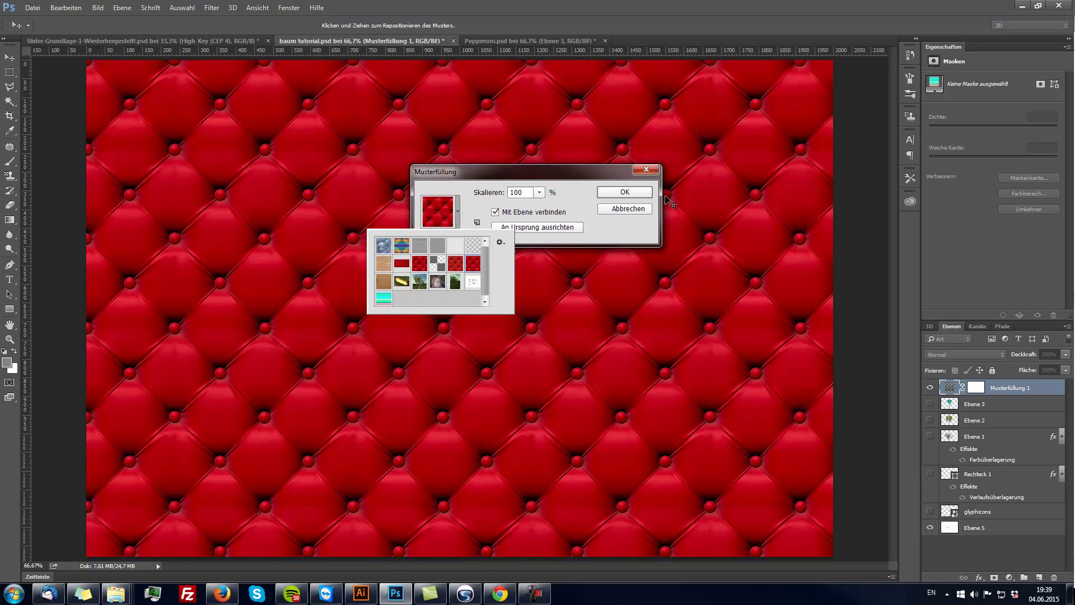
pyautogui.click(623, 192)
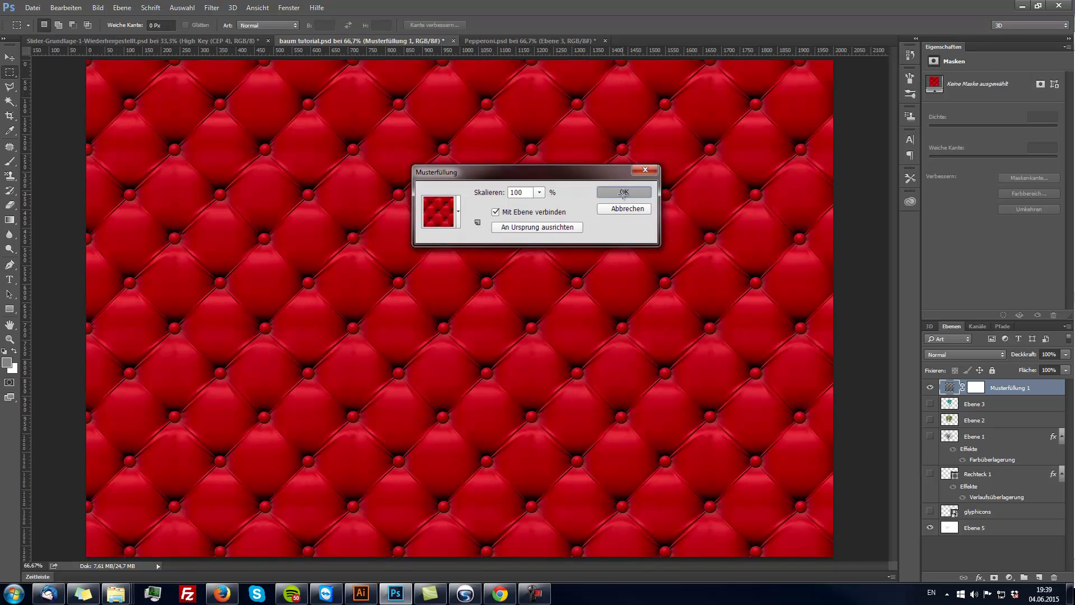
pyautogui.click(930, 387)
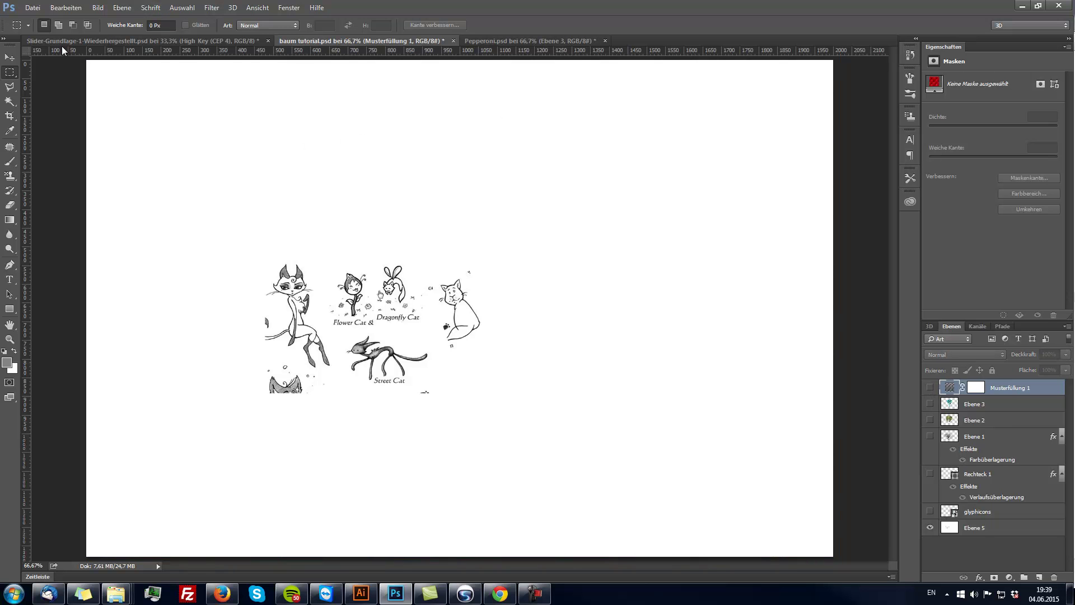
# Briefly show and hide Ebene 3's checkered tree, then add new layer Ebene 6.
pyautogui.click(994, 413)
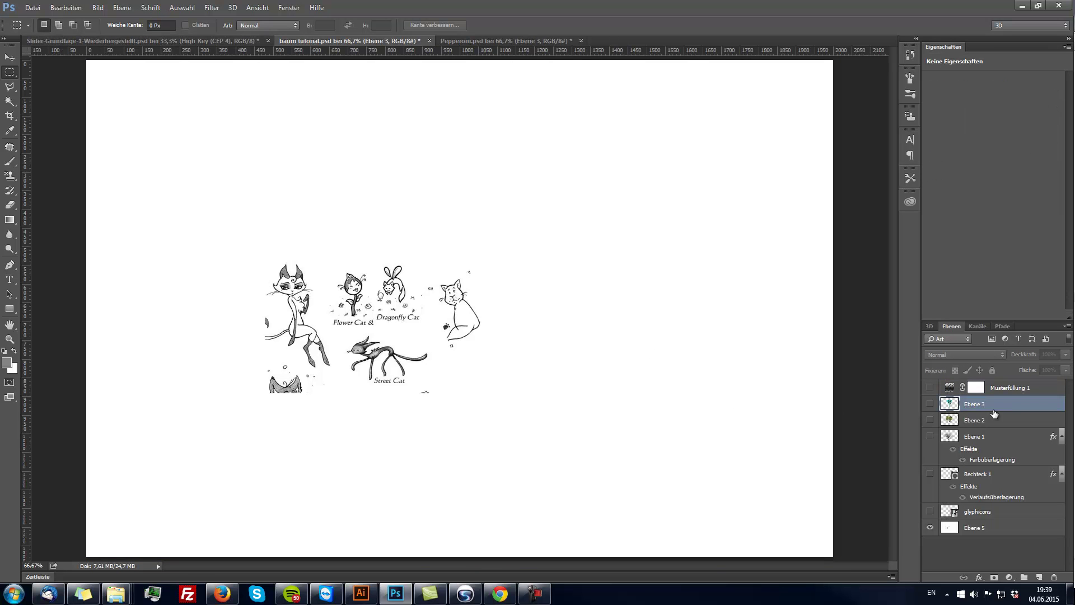
pyautogui.click(930, 404)
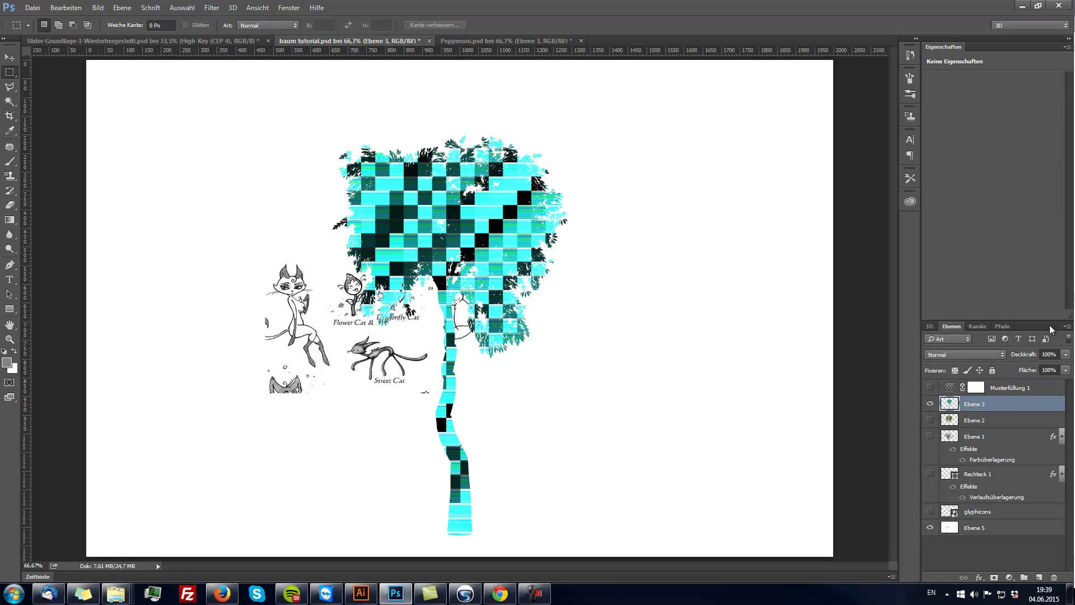
pyautogui.click(930, 404)
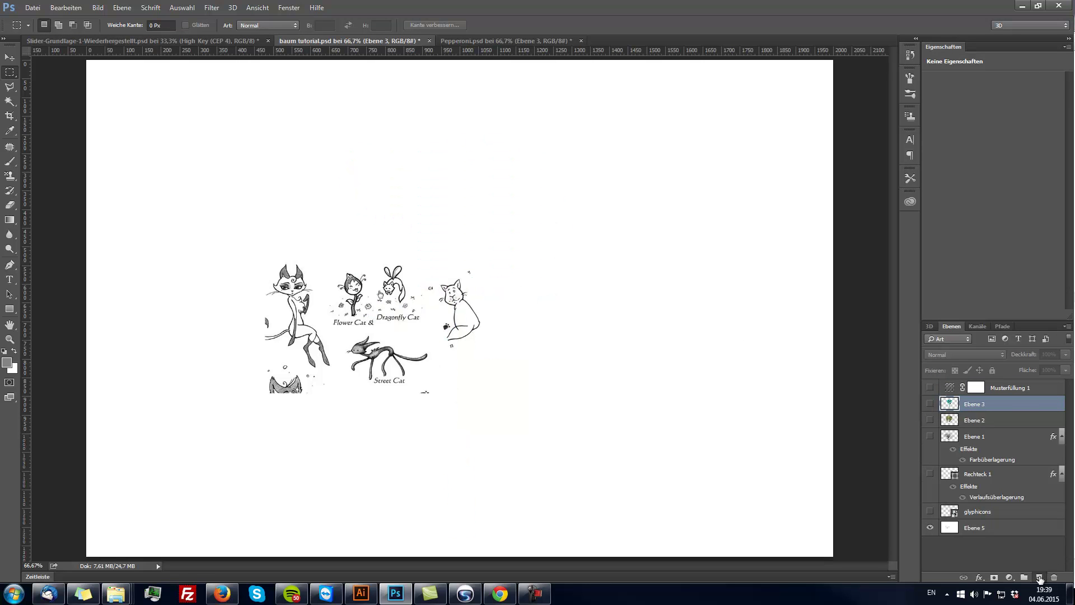
pyautogui.click(1039, 579)
pyautogui.moveTo(1032, 405); pyautogui.dragTo(1030, 386)
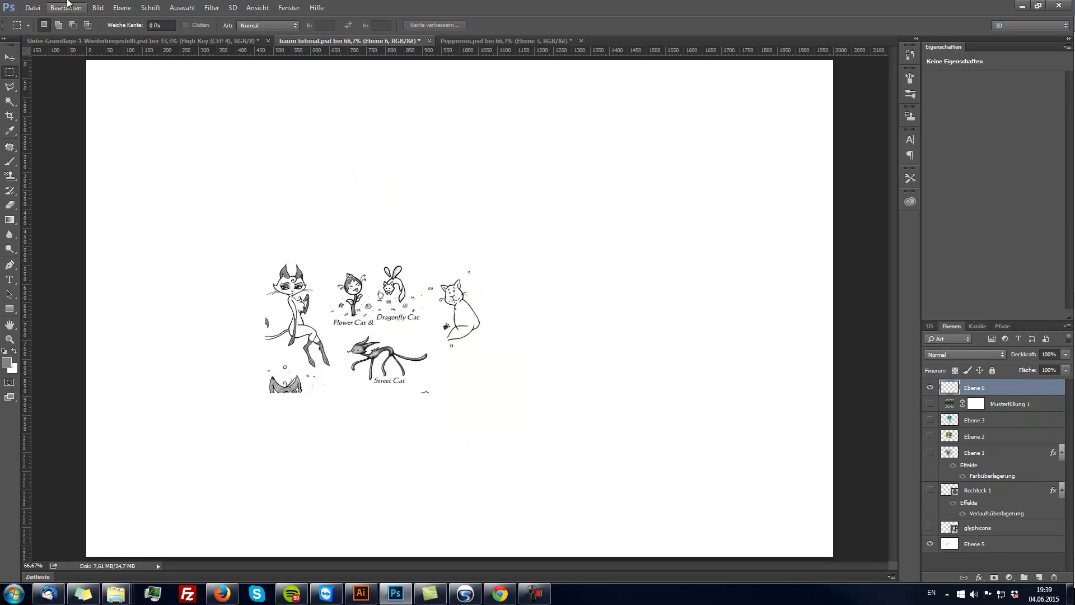
# Select the whole canvas and apply the red Spirale pattern fill with adjusted ring spacing.
pyautogui.hotkey('ctrl', 'a')
pyautogui.click(66, 8)
pyautogui.click(93, 166)
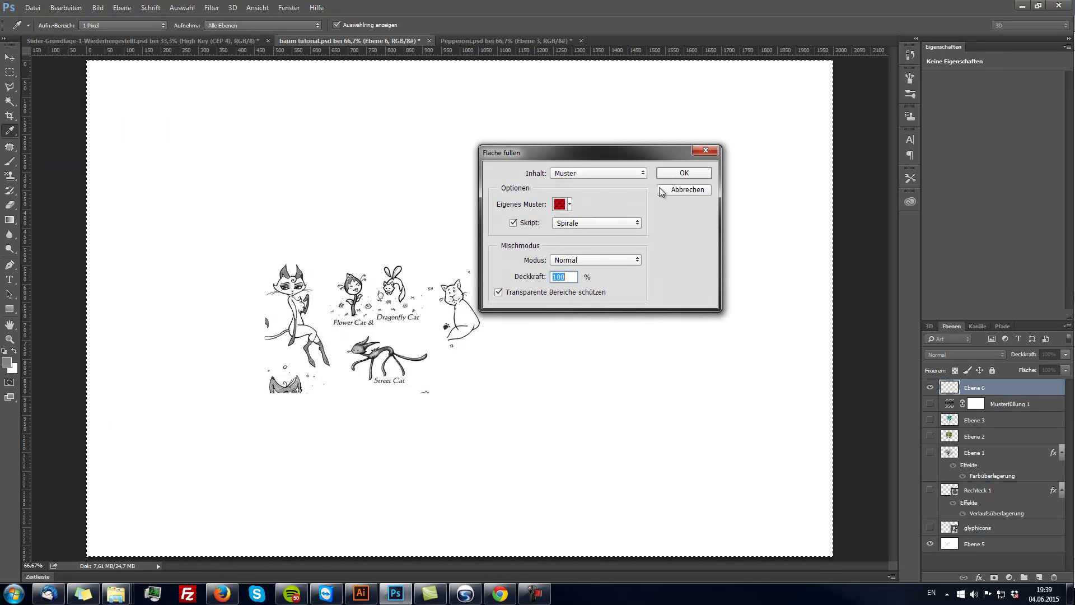
pyautogui.click(677, 171)
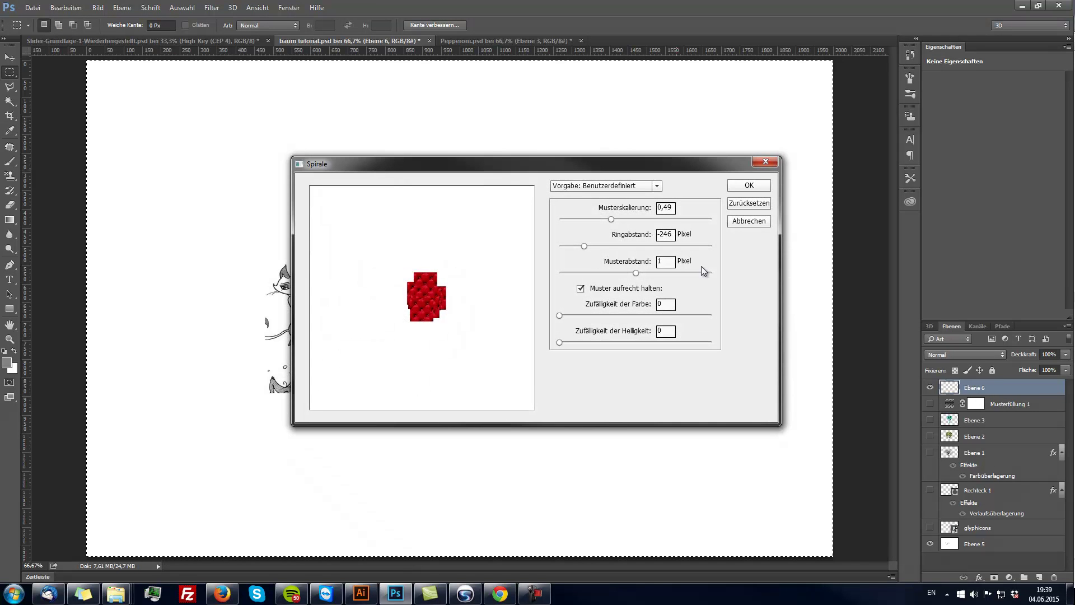
pyautogui.moveTo(624, 247)
pyautogui.mouseDown()
pyautogui.moveTo(579, 244)
pyautogui.moveTo(592, 244)
pyautogui.mouseUp()
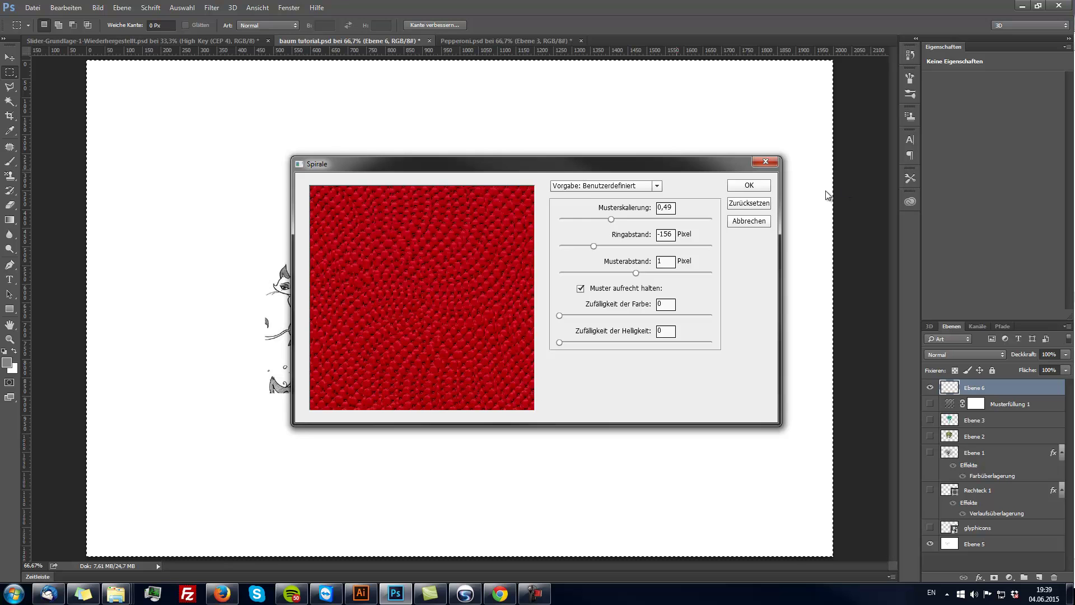
pyautogui.click(746, 193)
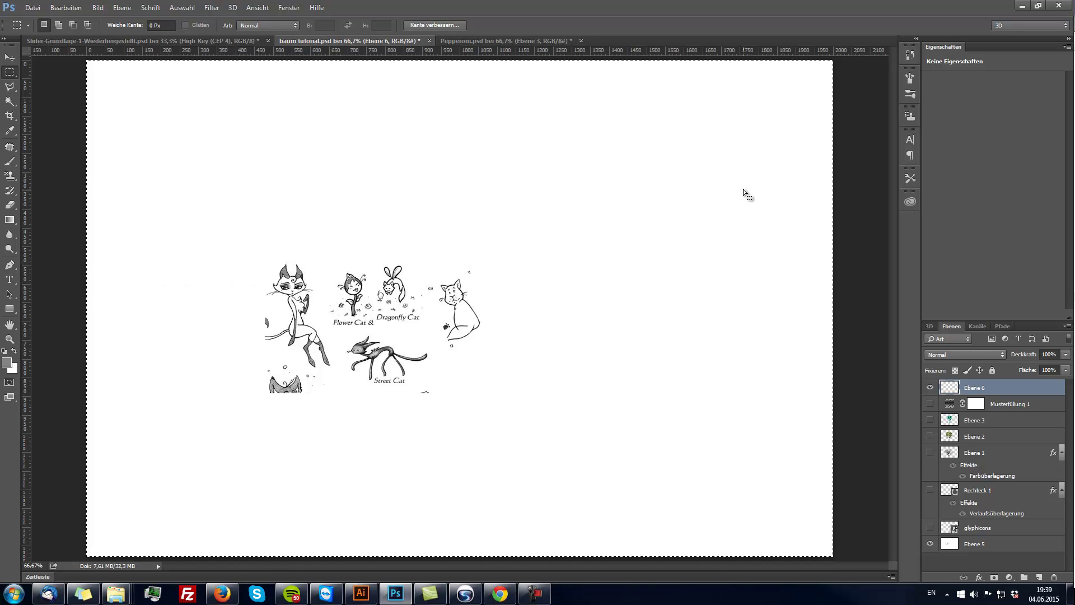
# Clear the selection around the whole canvas with Ctrl+D.
pyautogui.hotkey('ctrl', 'd')
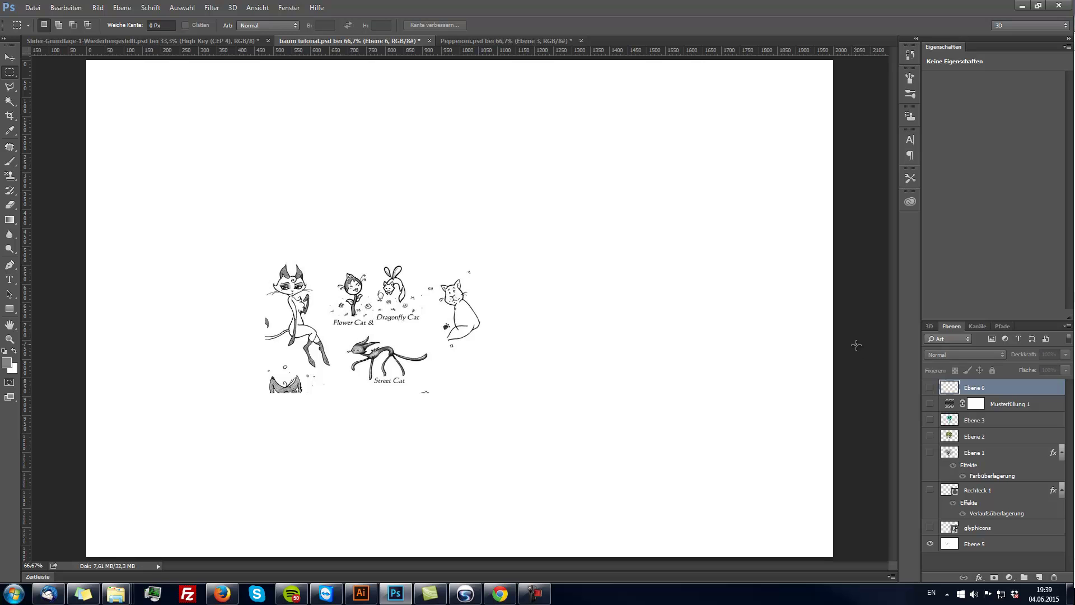